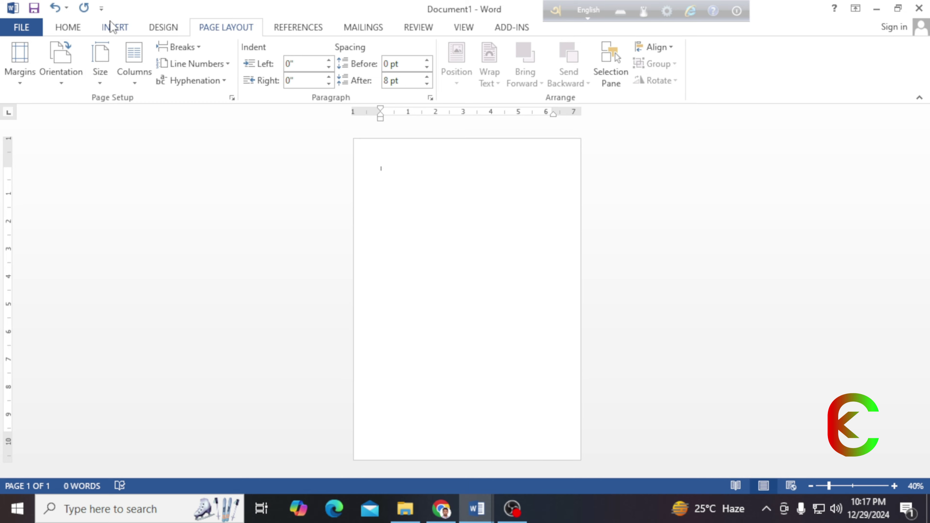
Draw a closed freeform covering the page's upper right, about 8.82" high by 8.26" wide, with a diagonal lower edge.
click(115, 27)
click(199, 83)
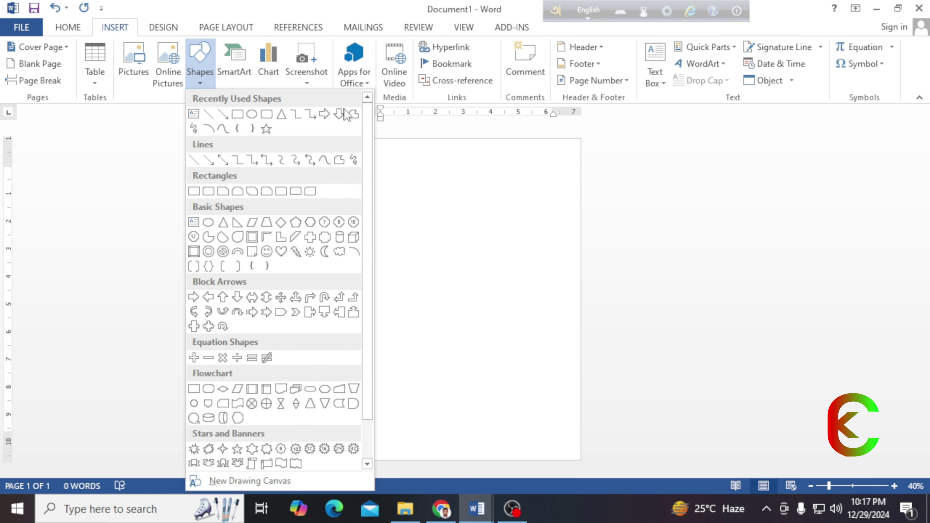
click(352, 115)
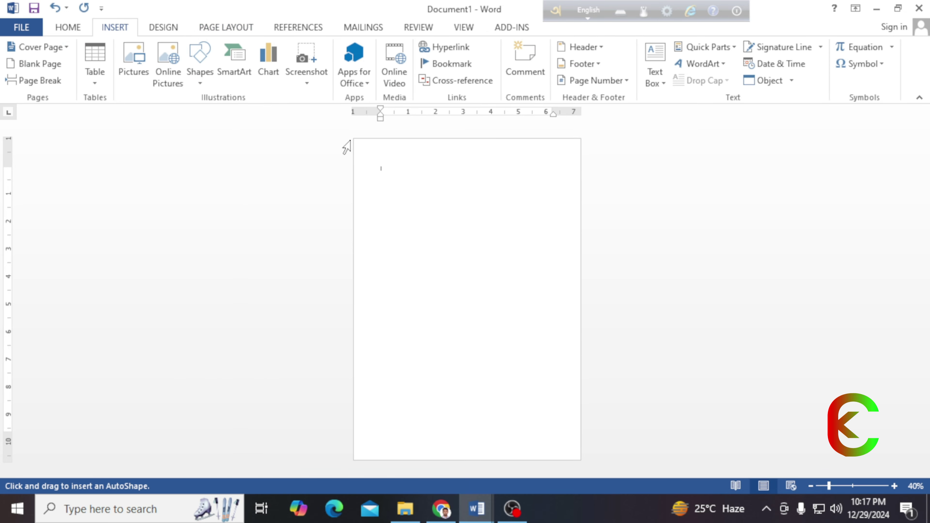
drag(354, 188, 581, 381)
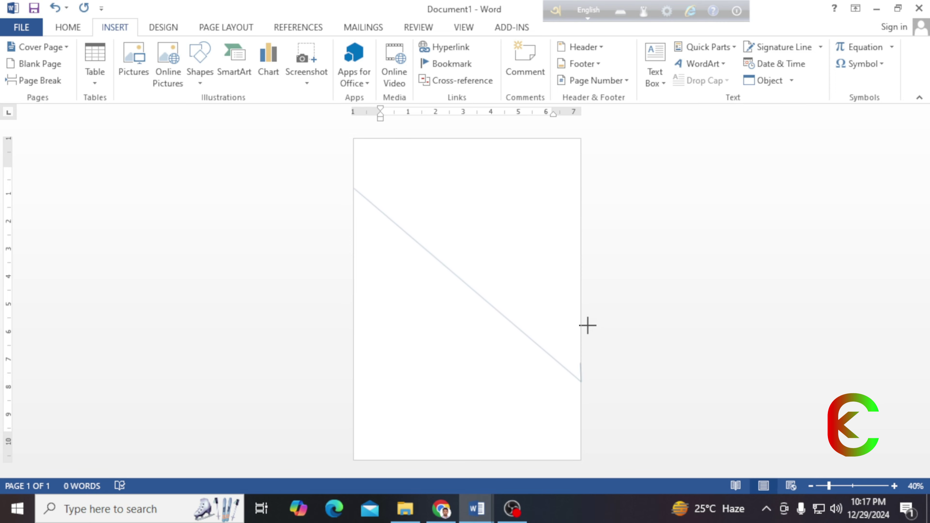
drag(587, 325, 354, 138)
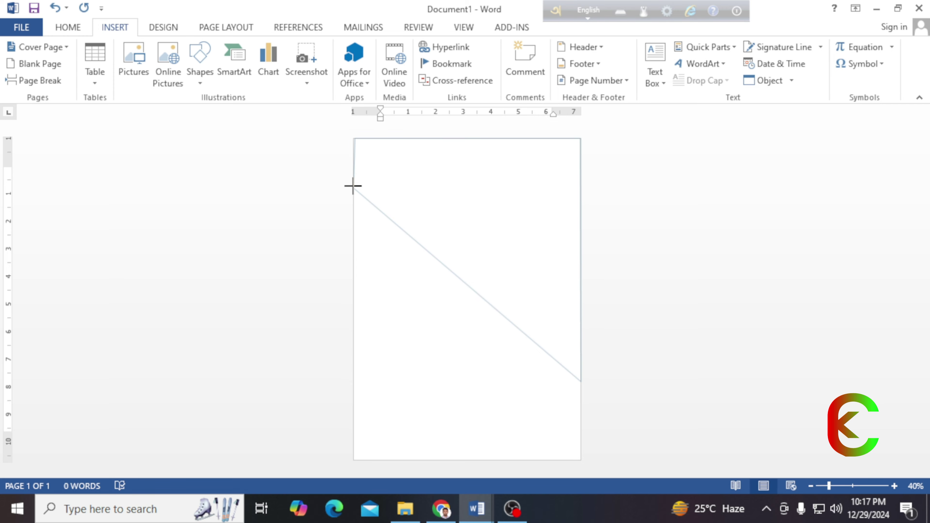
click(353, 188)
Fill the upper freeform with standard red and remove its outline.
click(302, 52)
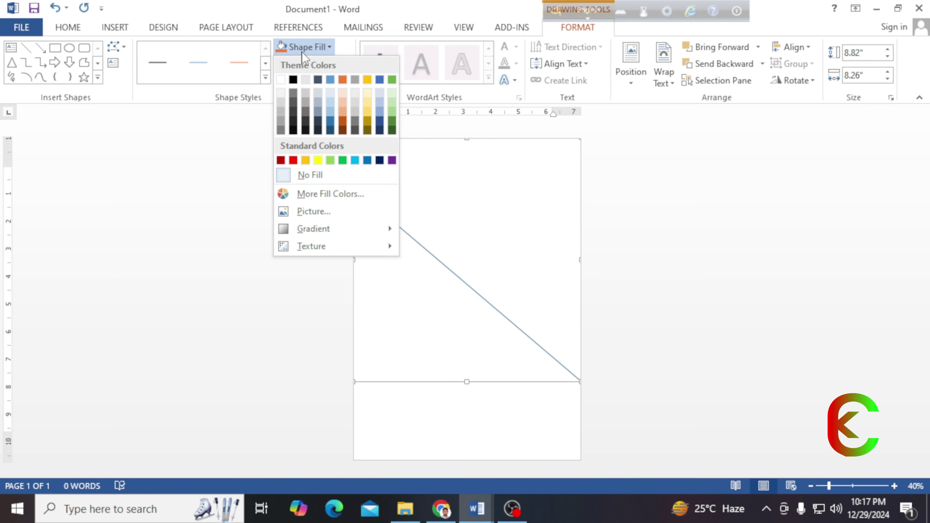
click(292, 160)
click(301, 64)
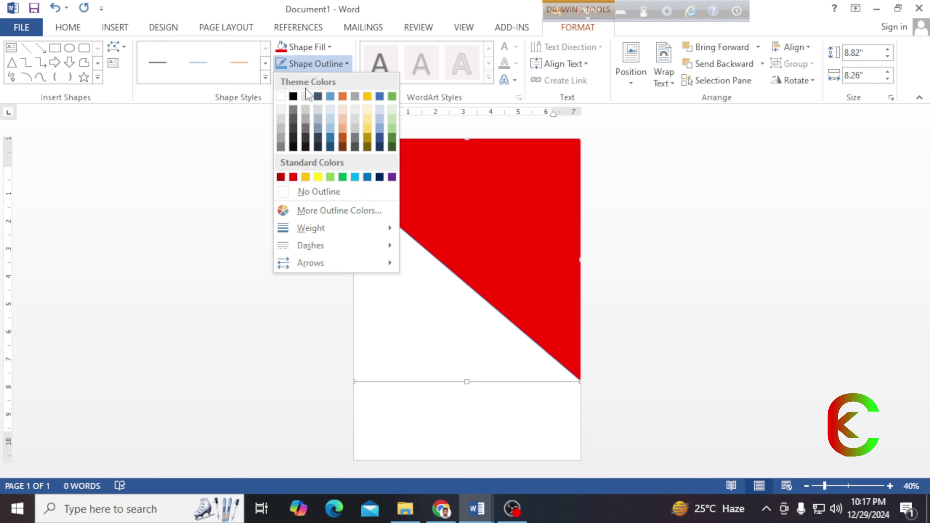
click(312, 191)
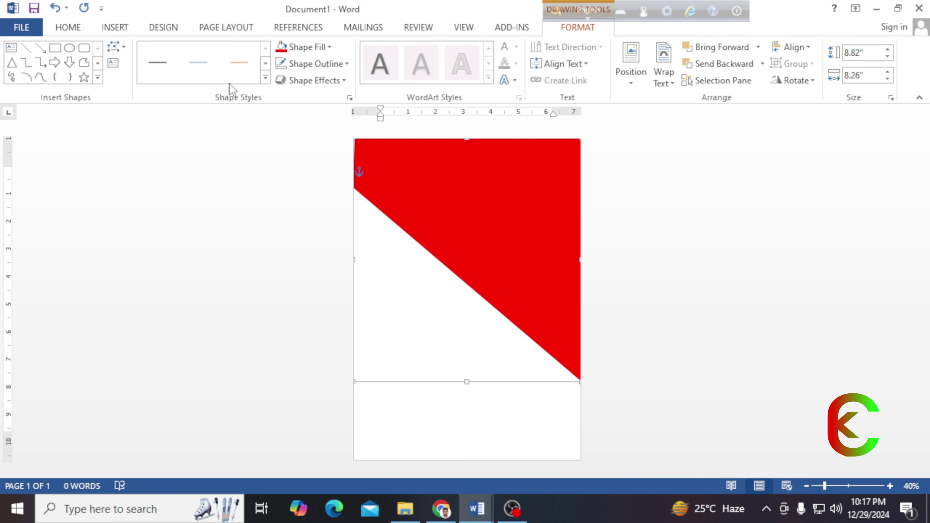
Draw a freeform triangle across the page's bottom, overlapping the red shape on the right edge, about 4.76" high by 8.13" wide.
click(84, 63)
click(580, 330)
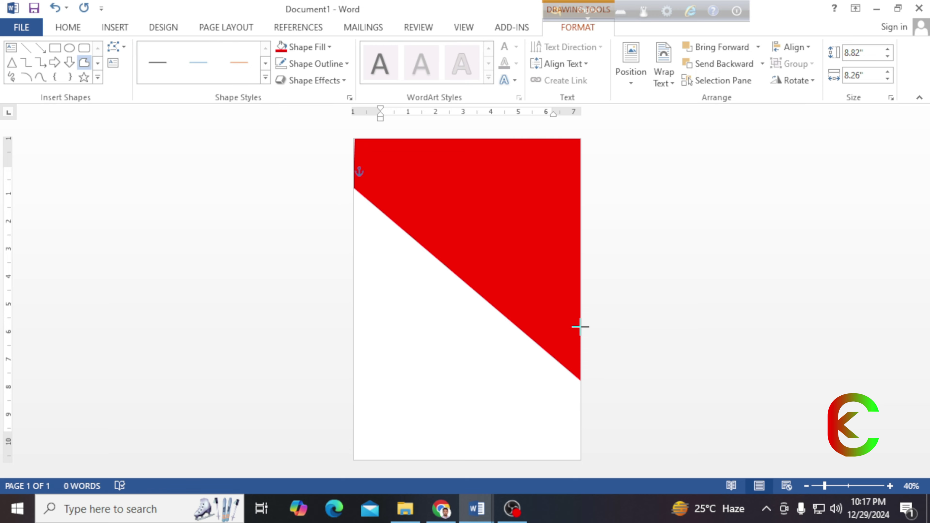
click(356, 458)
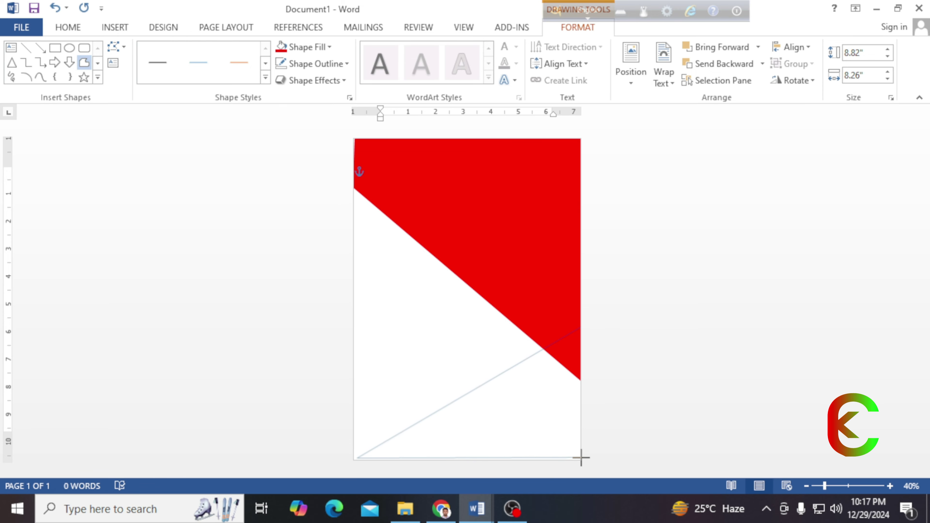
click(582, 458)
click(579, 328)
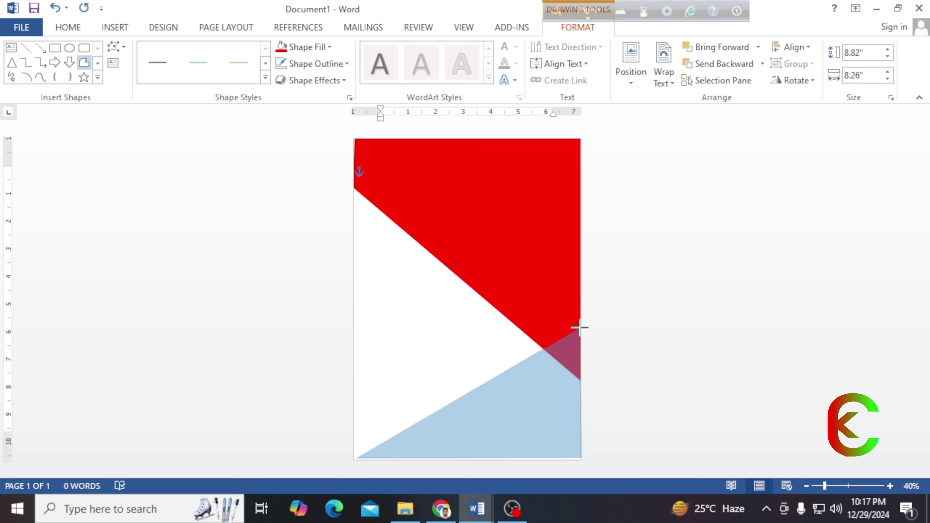
Give the bottom triangle a standard orange fill without outline and widen it to 8.26" to reach the page's left edge.
click(312, 47)
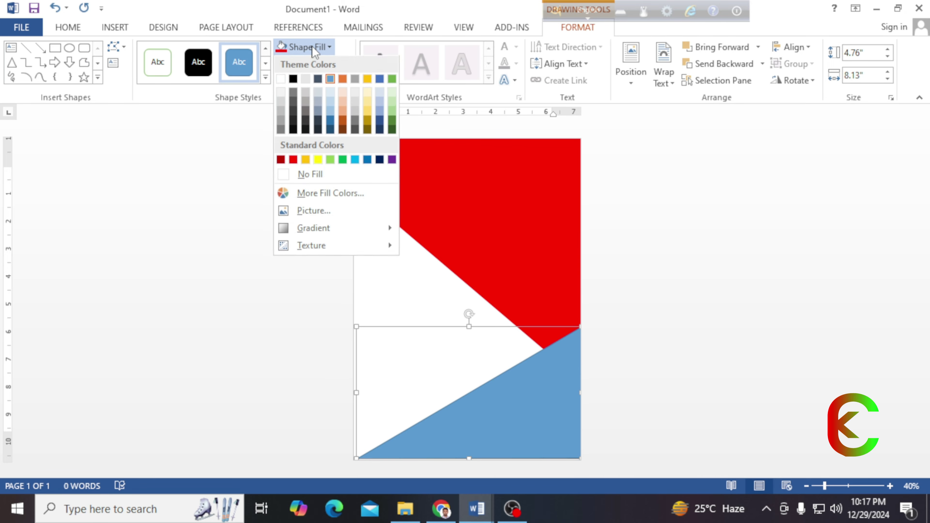
click(301, 161)
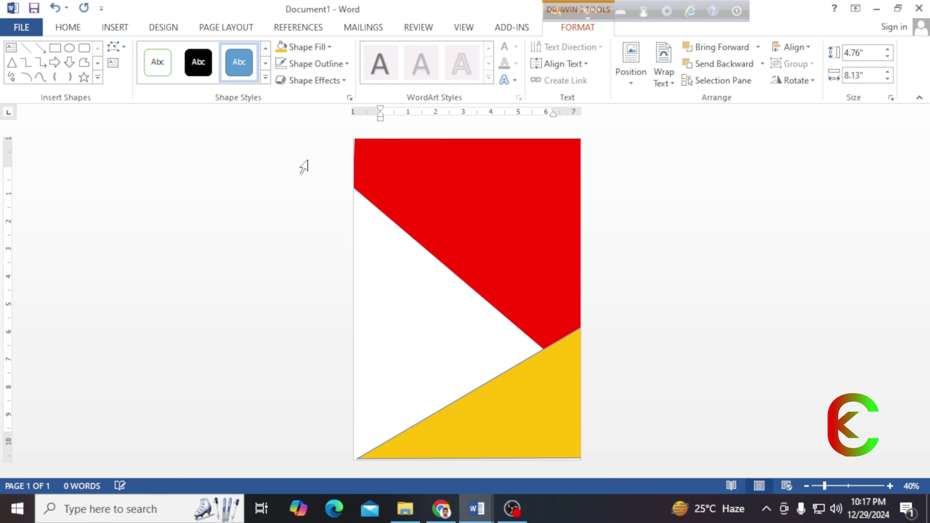
click(318, 63)
click(311, 192)
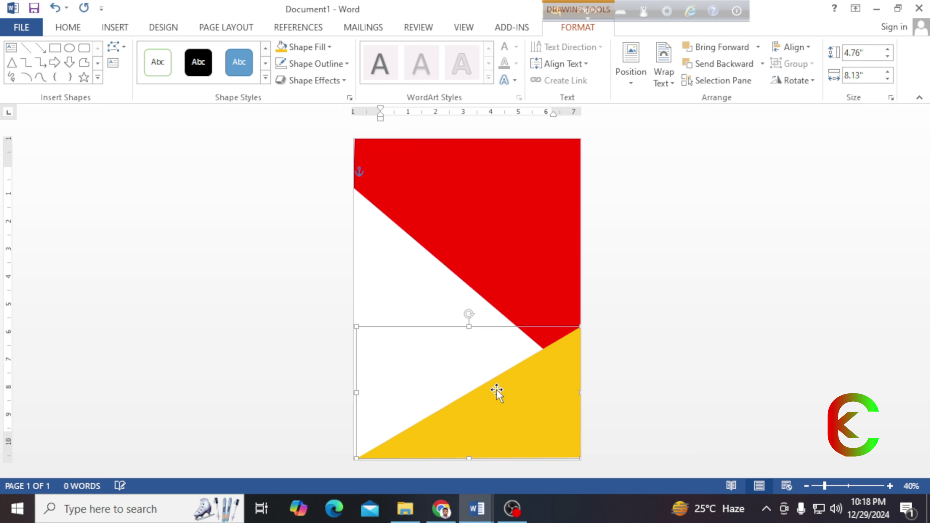
drag(356, 393, 349, 391)
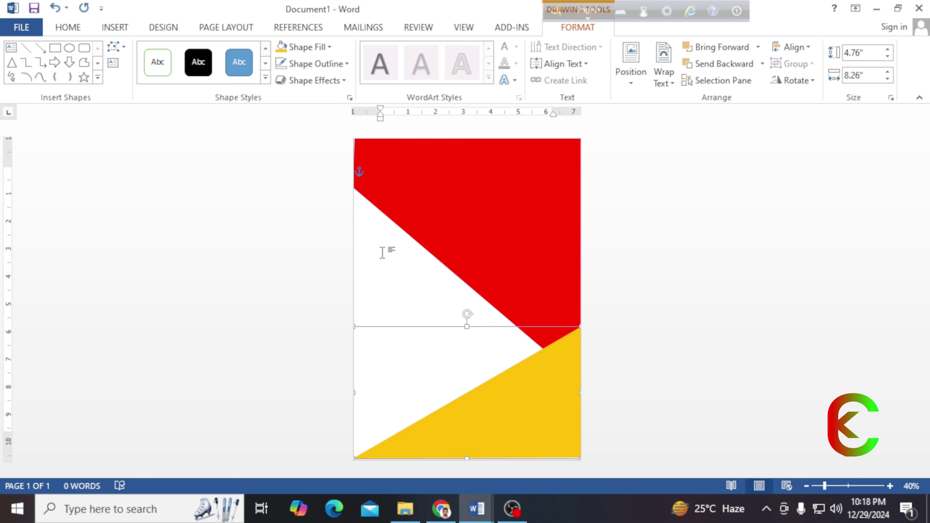
Set the page background color to standard dark blue.
click(382, 253)
click(154, 28)
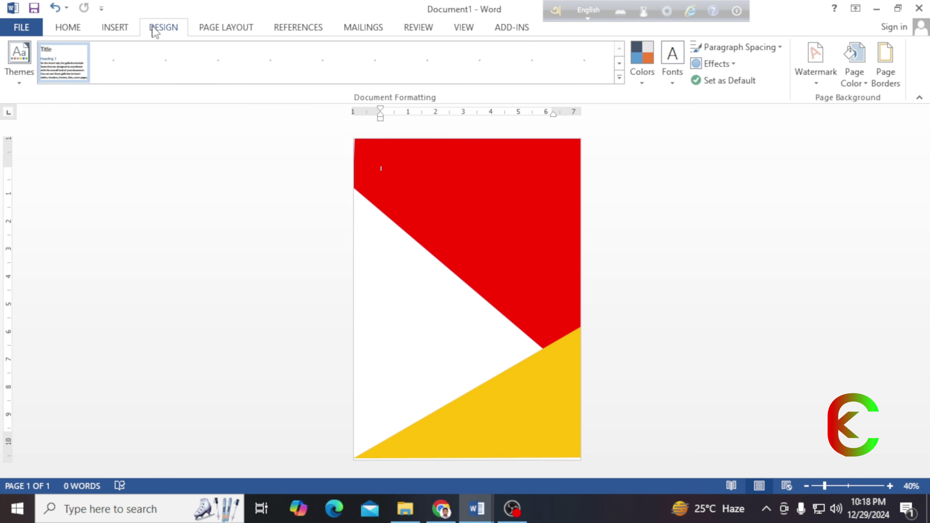
click(857, 81)
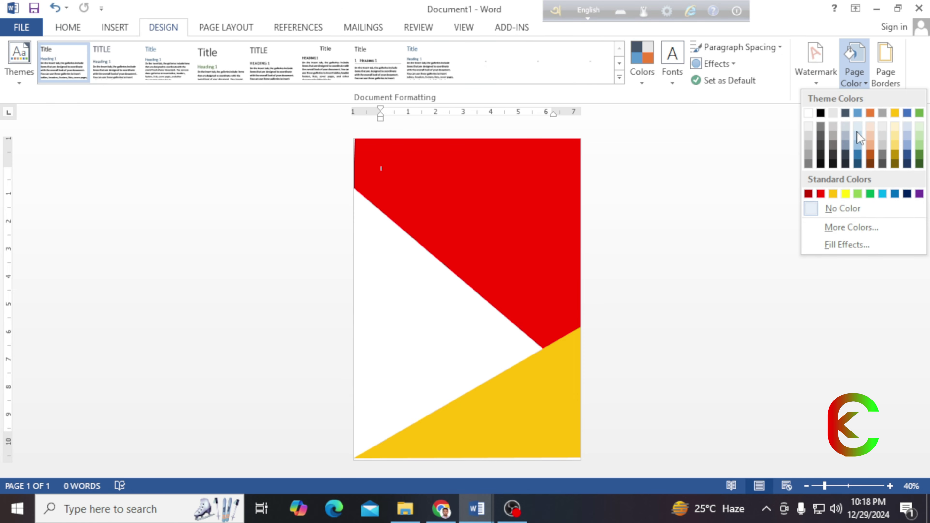
click(907, 193)
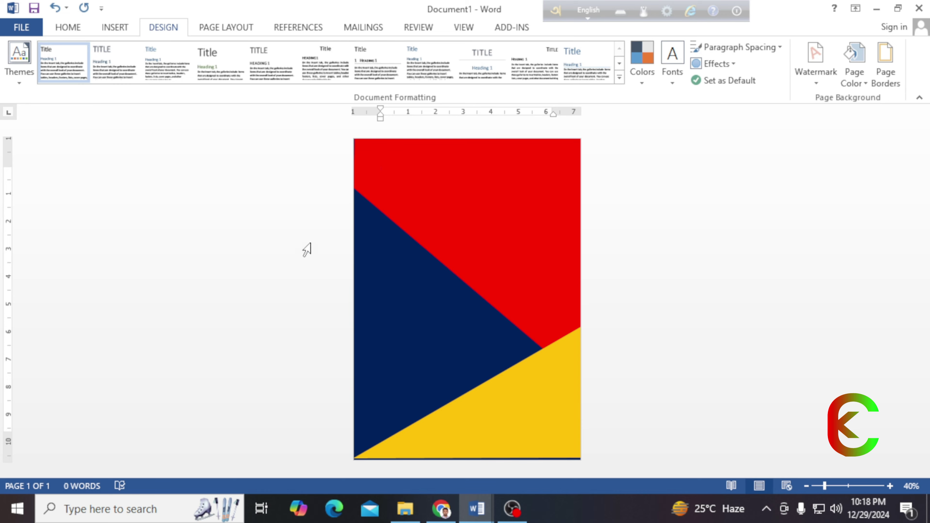
Draw a rounded rectangle about 1.55" by 1.58" on the red area and rotate it clockwise into a diamond.
click(115, 28)
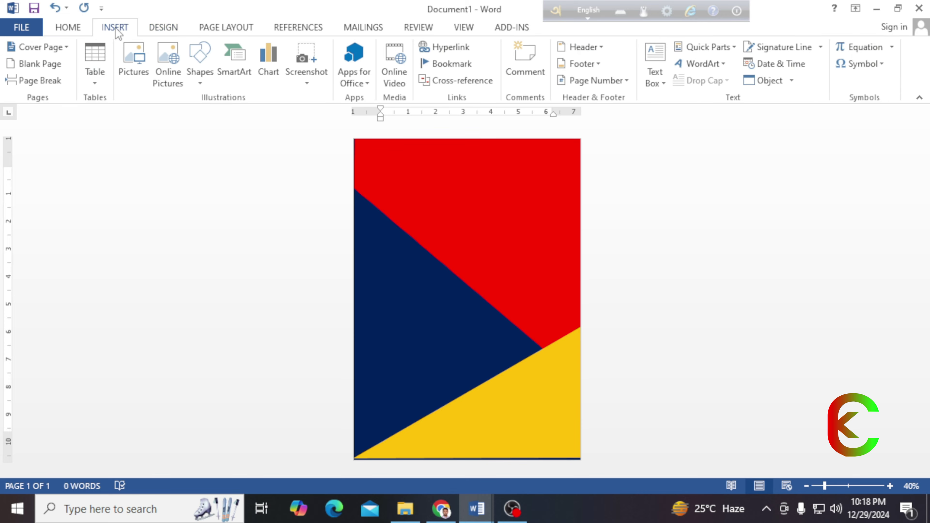
click(205, 83)
click(264, 115)
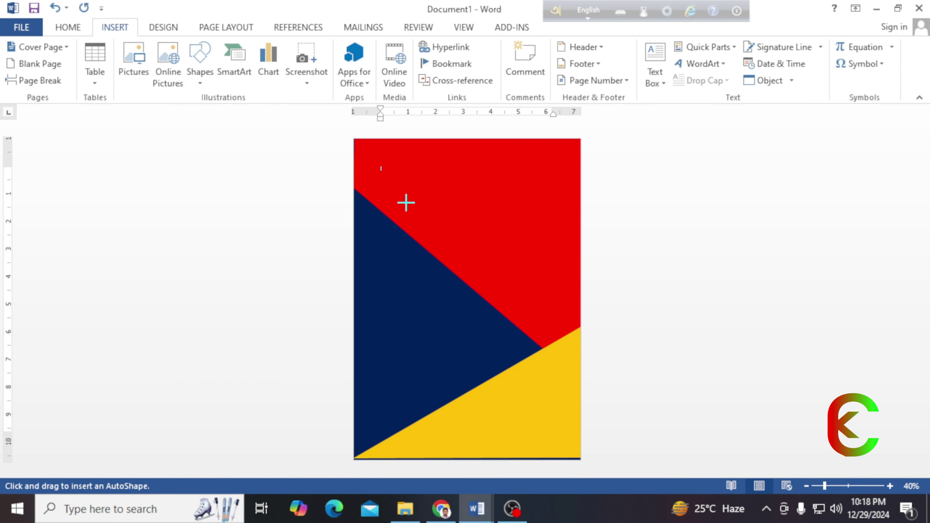
drag(420, 190, 463, 233)
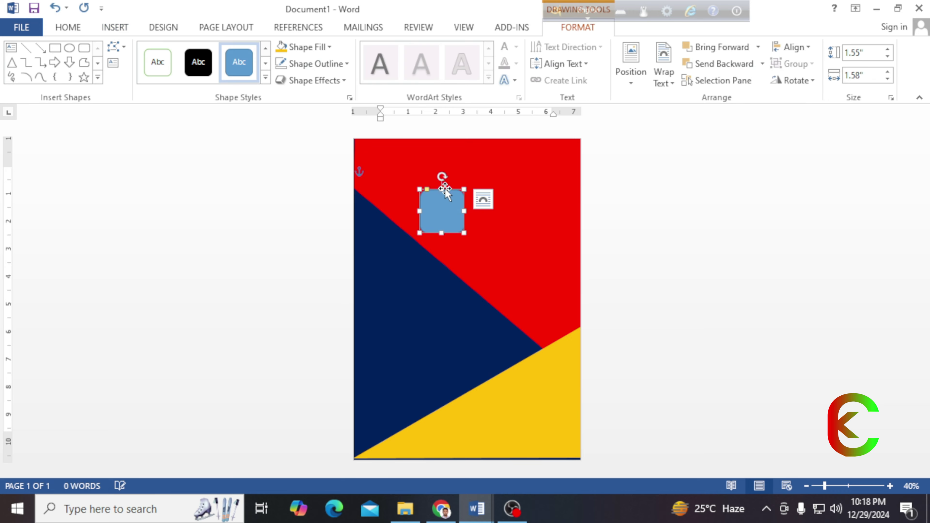
drag(443, 176, 462, 190)
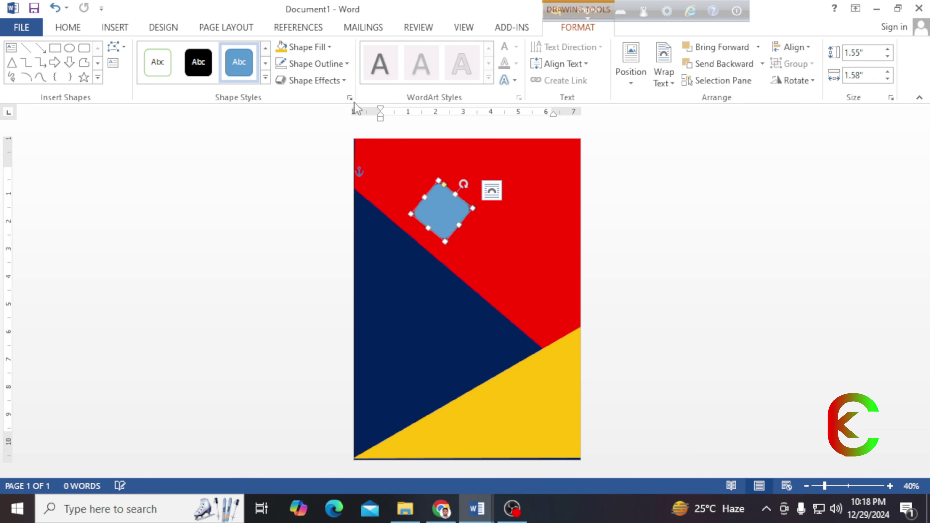
Fill the rotated rounded rectangle with standard blue and place a copy of it to its right.
click(312, 51)
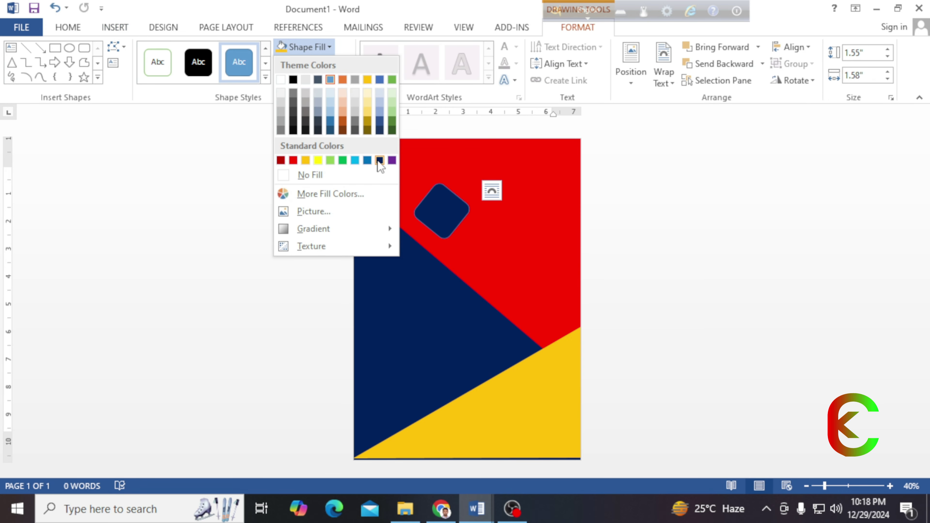
click(401, 182)
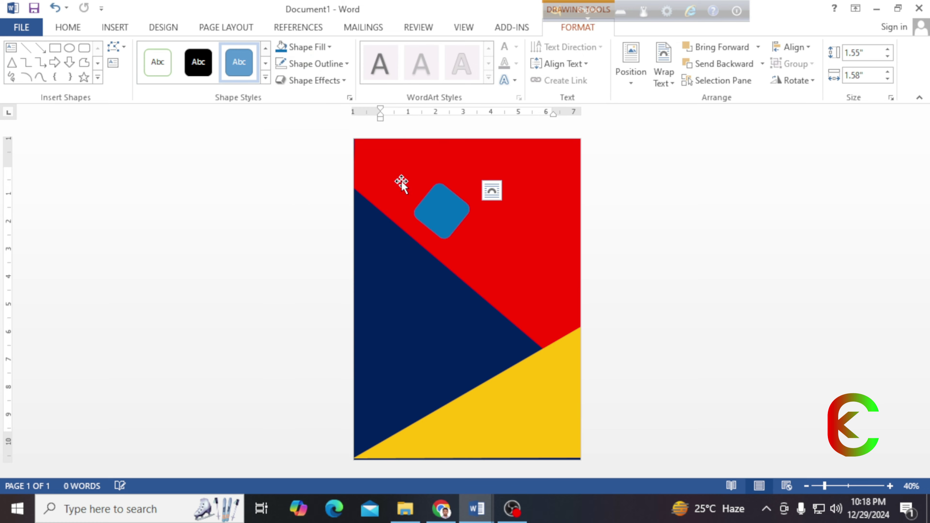
drag(439, 207, 500, 228)
Fill the copied rounded rectangle with white and remove its outline.
click(310, 49)
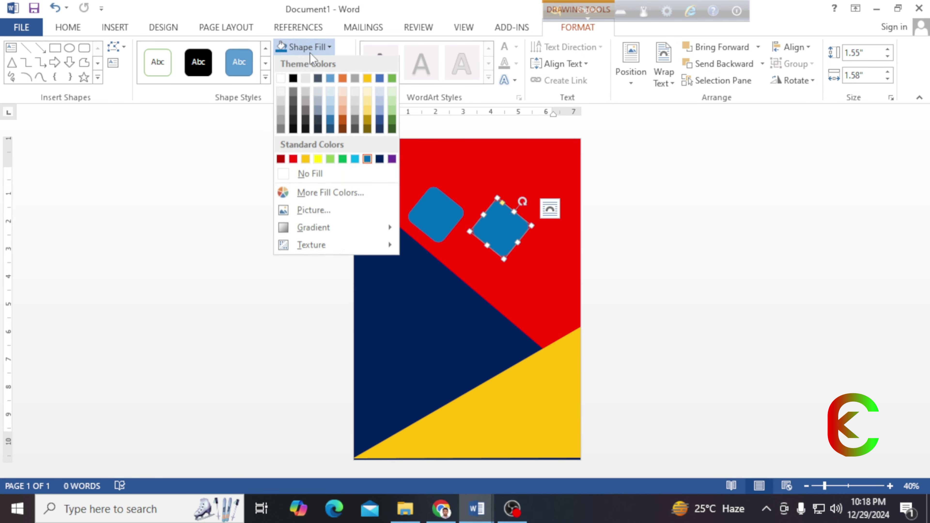
click(281, 78)
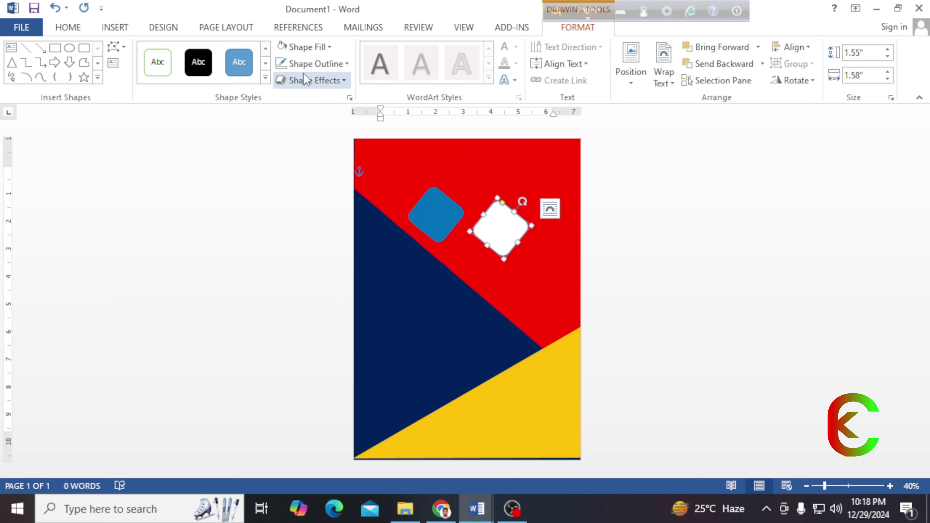
click(311, 64)
click(306, 192)
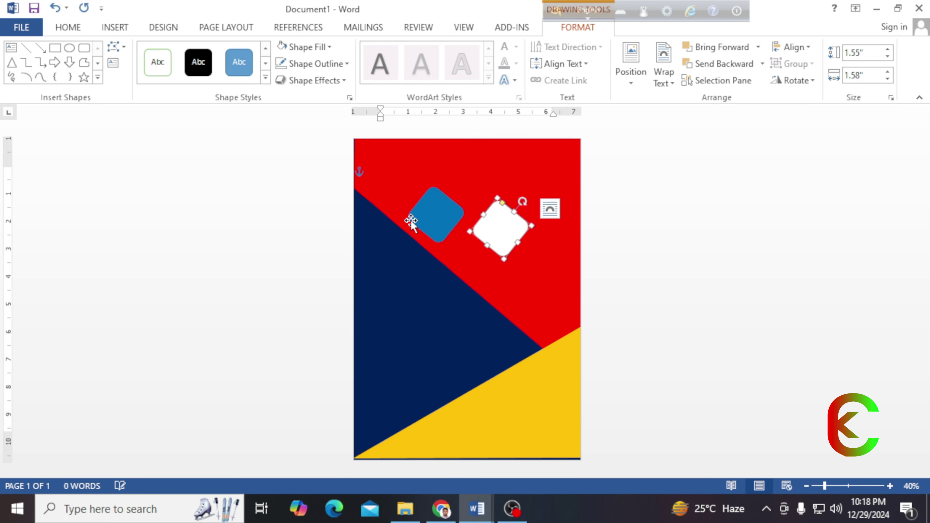
Bring the blue rounded rectangle to the front and lay it over the white one, leaving a thin white rim on the right.
click(410, 223)
drag(439, 216, 469, 227)
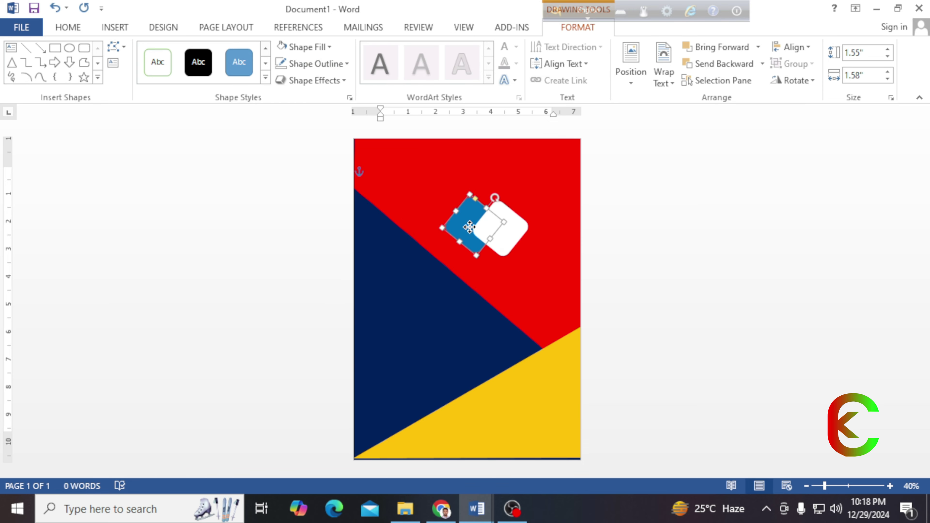
click(758, 47)
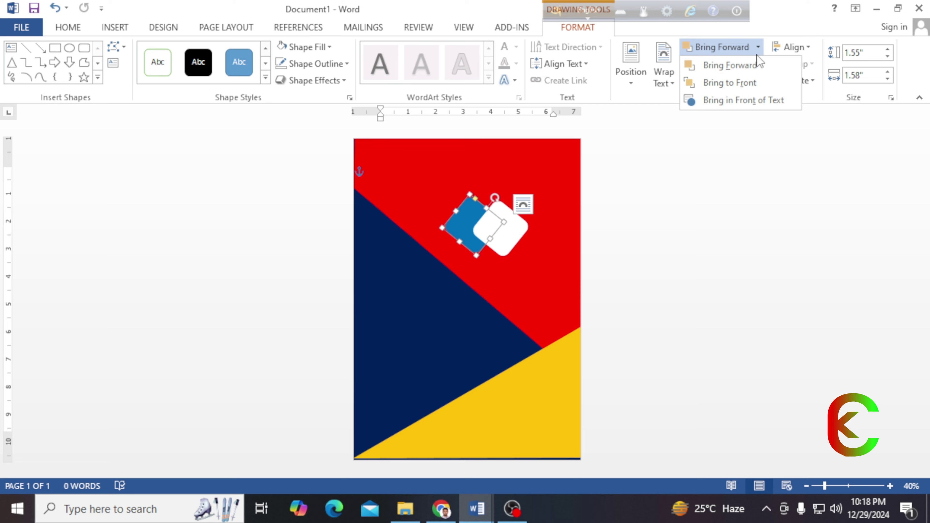
click(741, 82)
drag(465, 228, 488, 229)
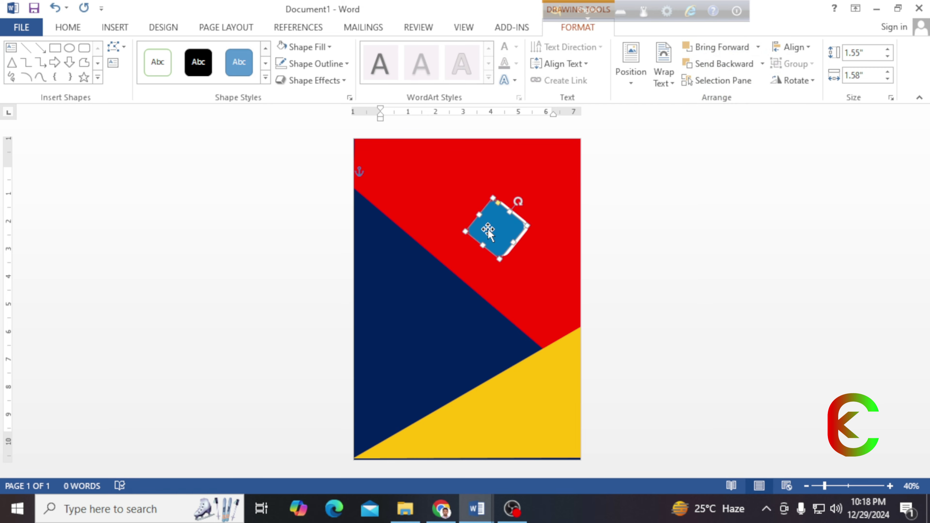
Group the blue and white rounded rectangles and move the group down-left to the red shape's diagonal edge.
click(720, 81)
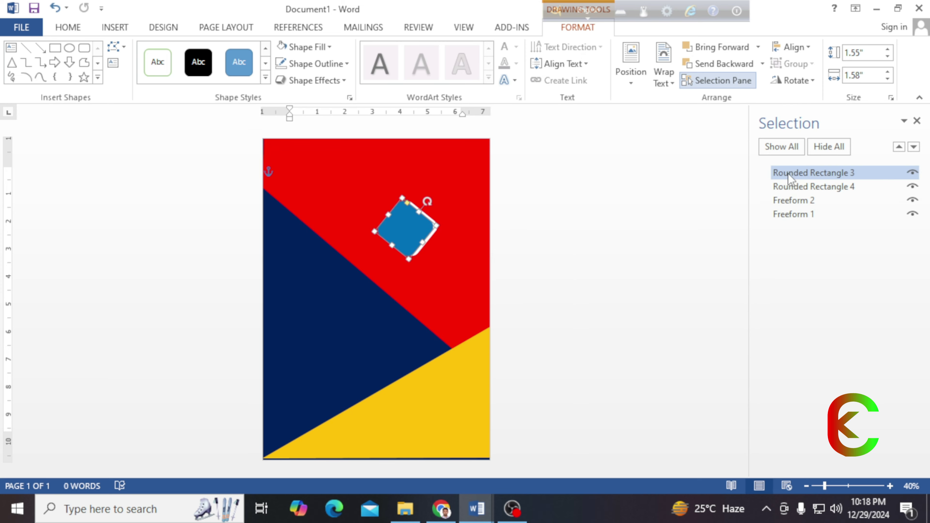
ctrl+click(806, 187)
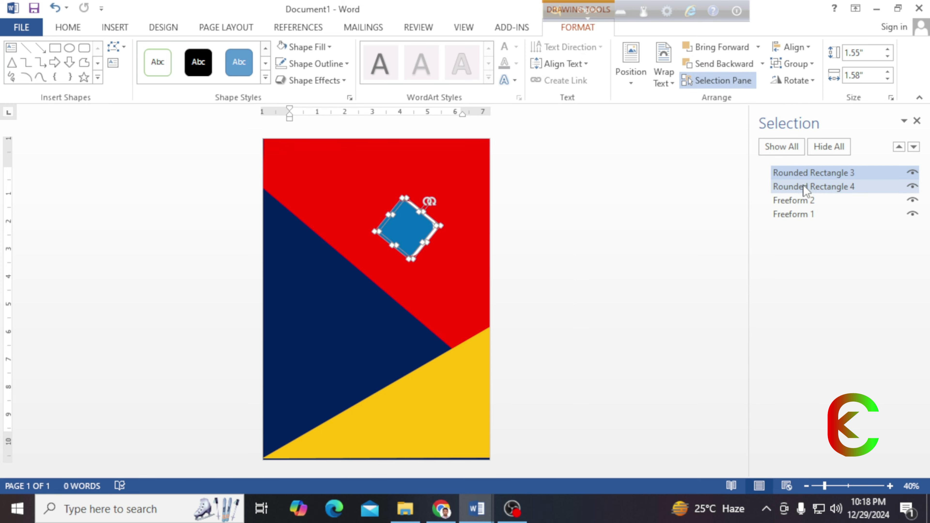
click(438, 242)
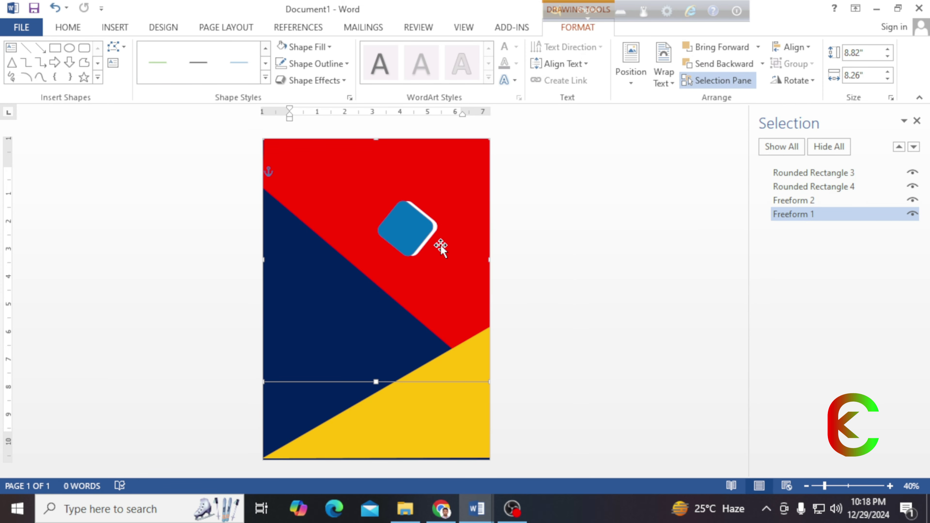
click(409, 224)
ctrl+click(800, 213)
ctrl+click(804, 187)
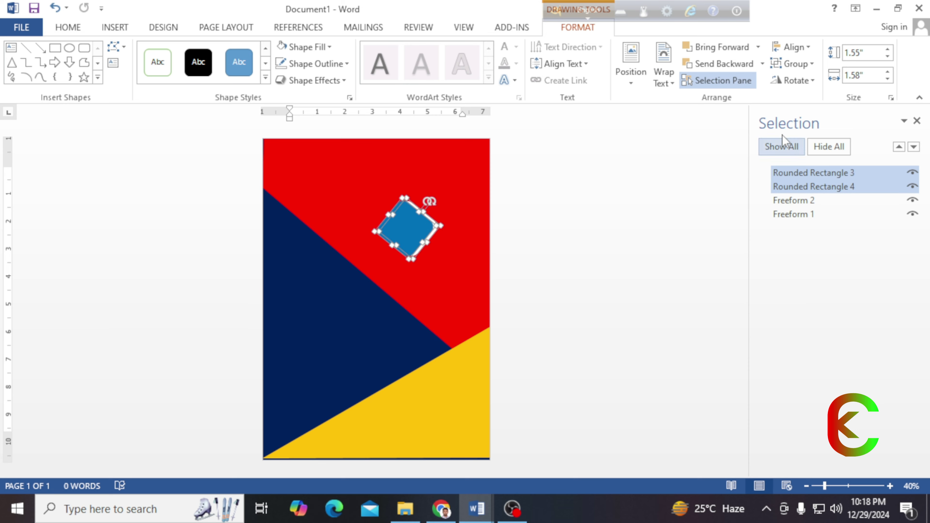
click(803, 64)
click(804, 82)
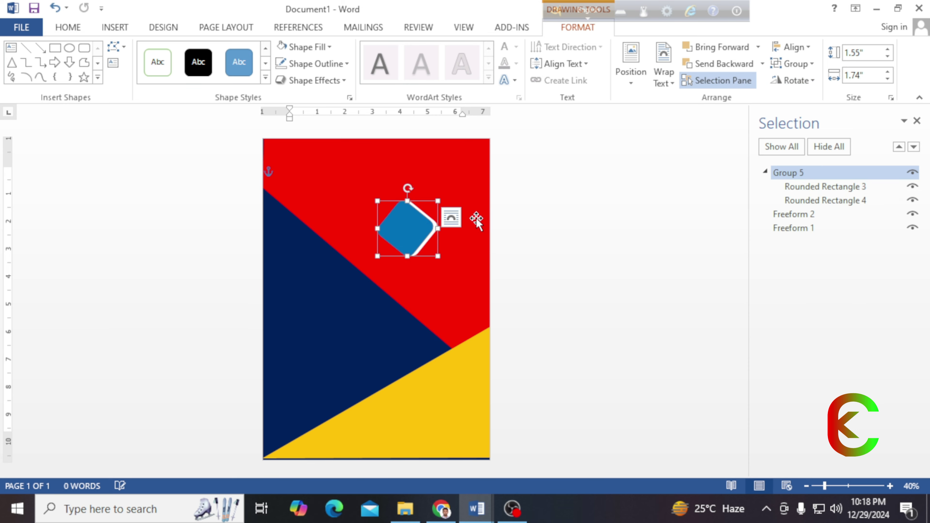
drag(387, 243, 388, 245)
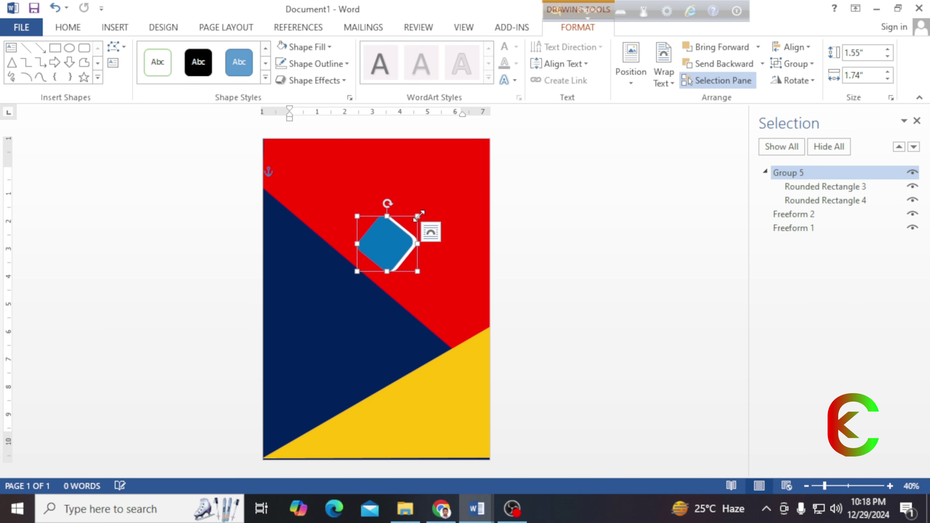
Shrink the blue and white group to about 1.21" wide by 1.13" high and place two copies beside it on the red area.
mouse_move(414, 215)
mouse_down()
mouse_move(375, 245)
mouse_move(407, 271)
mouse_move(403, 219)
mouse_up()
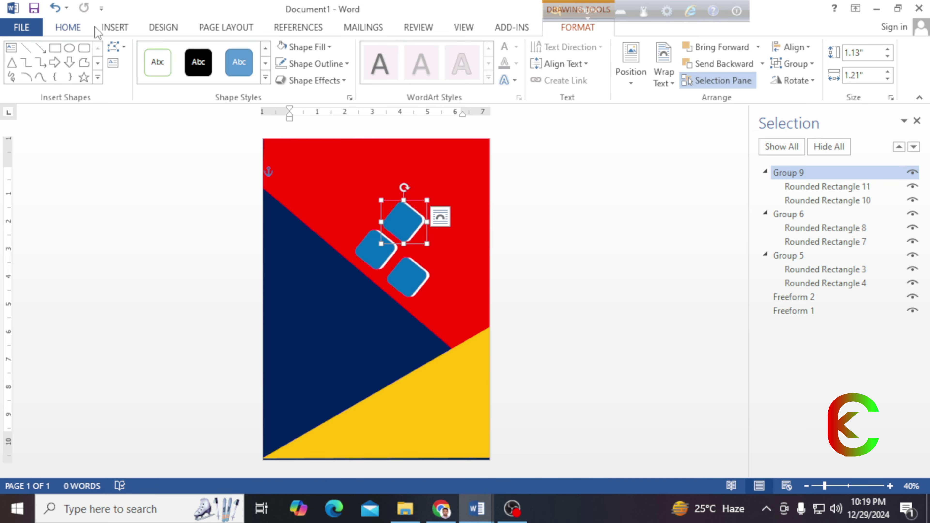
Draw a text box about 5.68" wide by 1.05" high across the top of the page and enter "Institute name".
click(117, 28)
click(201, 80)
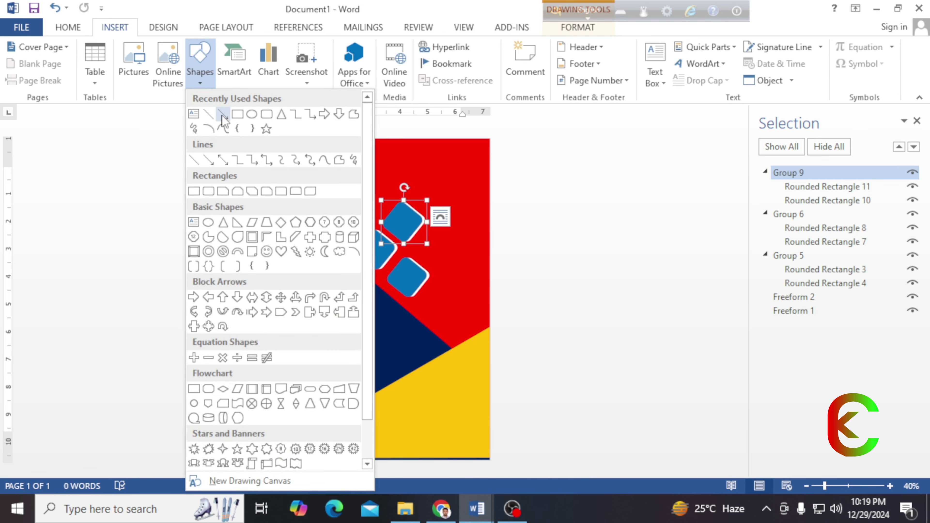
click(195, 118)
drag(292, 153, 452, 181)
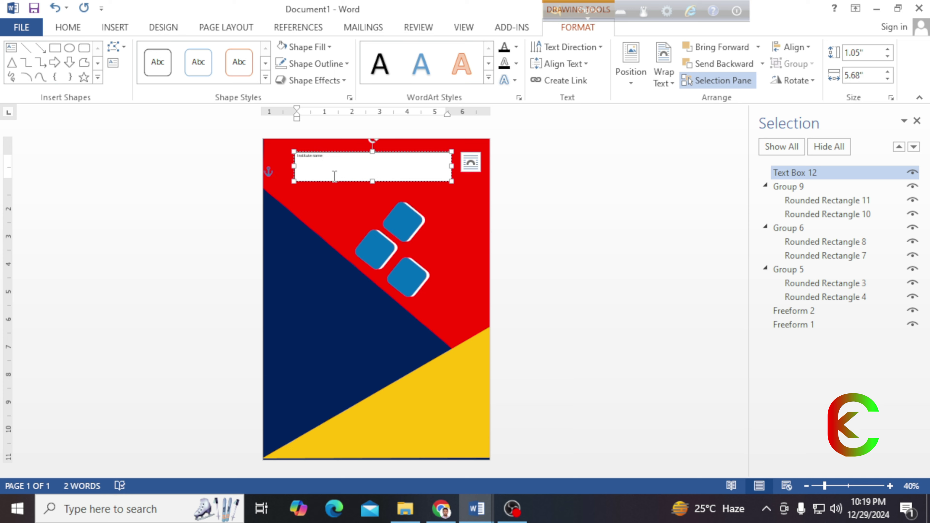
Set the title's font size to 72 and enlarge its text box to about 7.03" by 1.42" to fit the text.
click(68, 27)
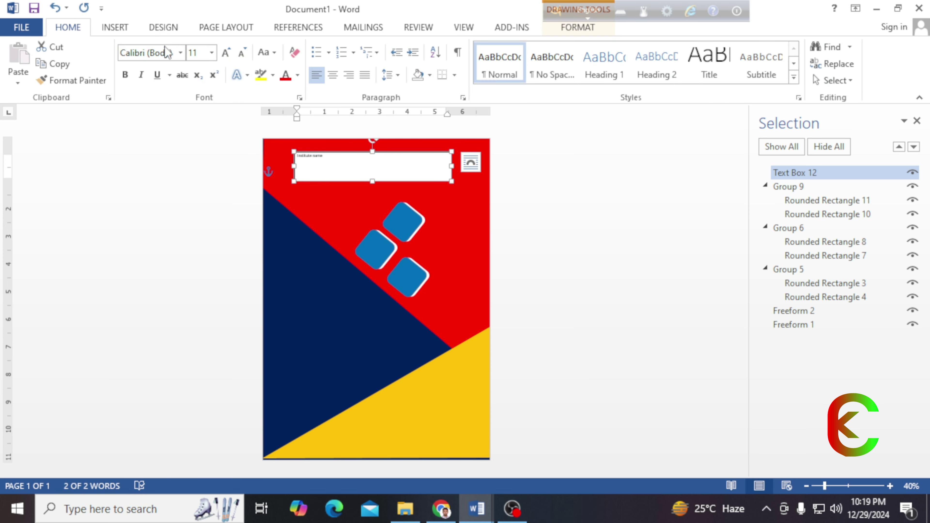
click(211, 52)
click(193, 276)
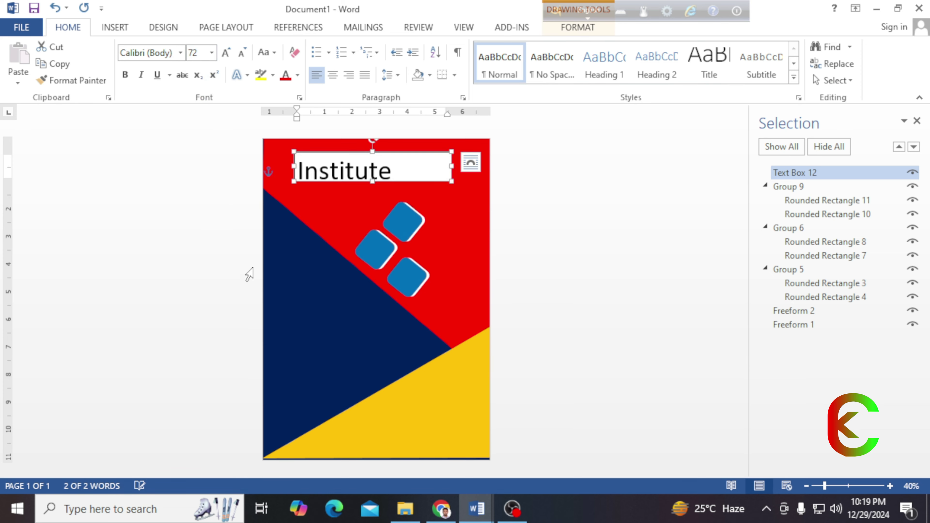
drag(451, 181, 484, 192)
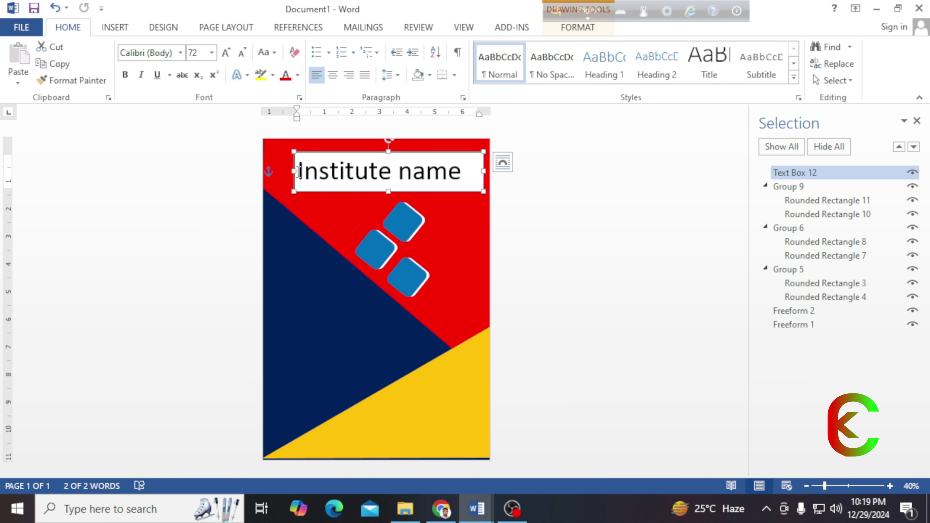
mouse_move(292, 171)
mouse_down()
mouse_move(276, 171)
mouse_move(289, 171)
mouse_up()
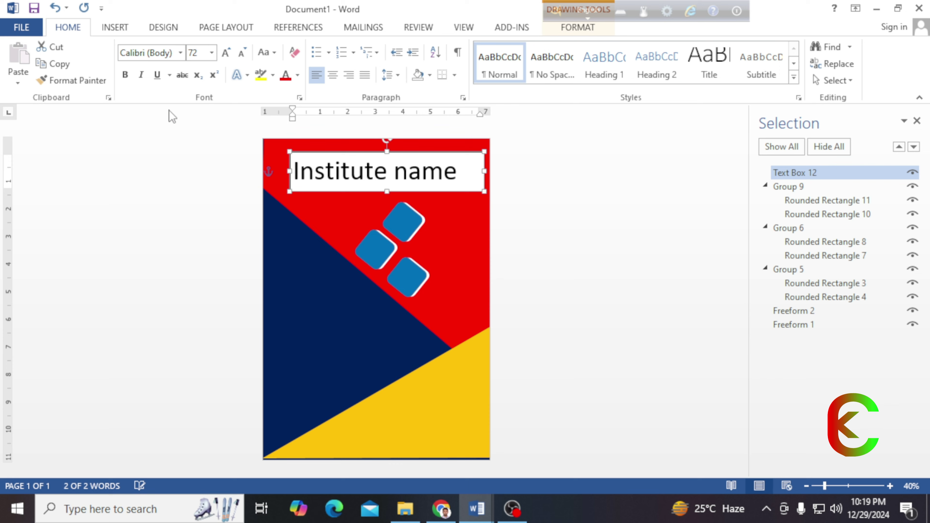
Format the title as bold, centered, white text and shift its box slightly left.
click(125, 74)
click(334, 77)
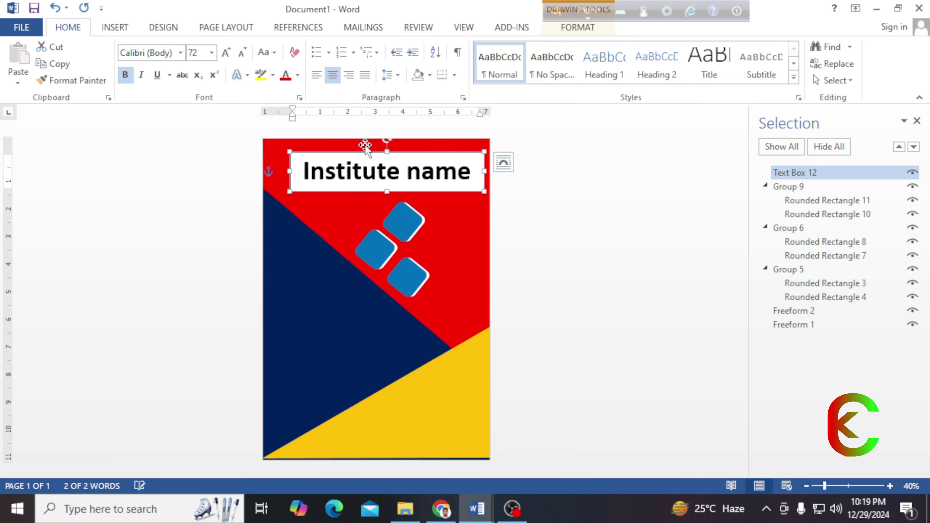
drag(363, 154, 341, 151)
click(297, 75)
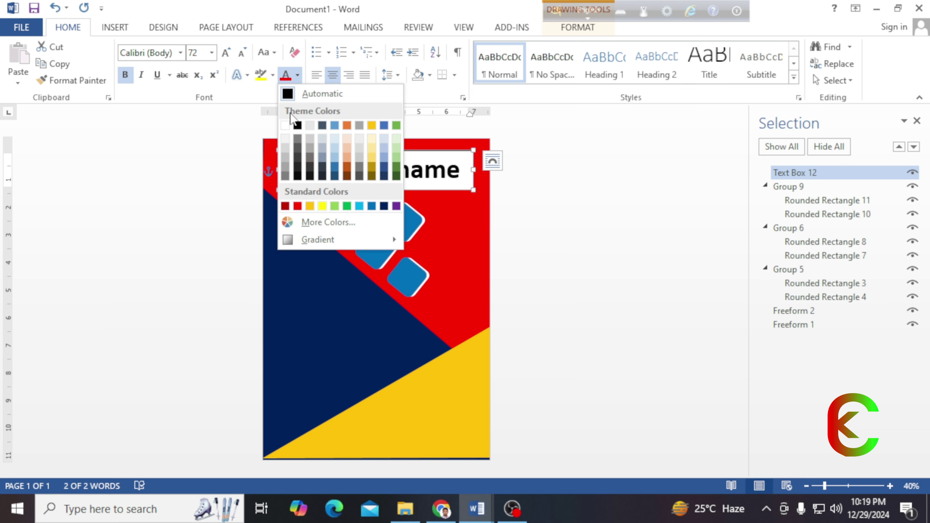
click(286, 125)
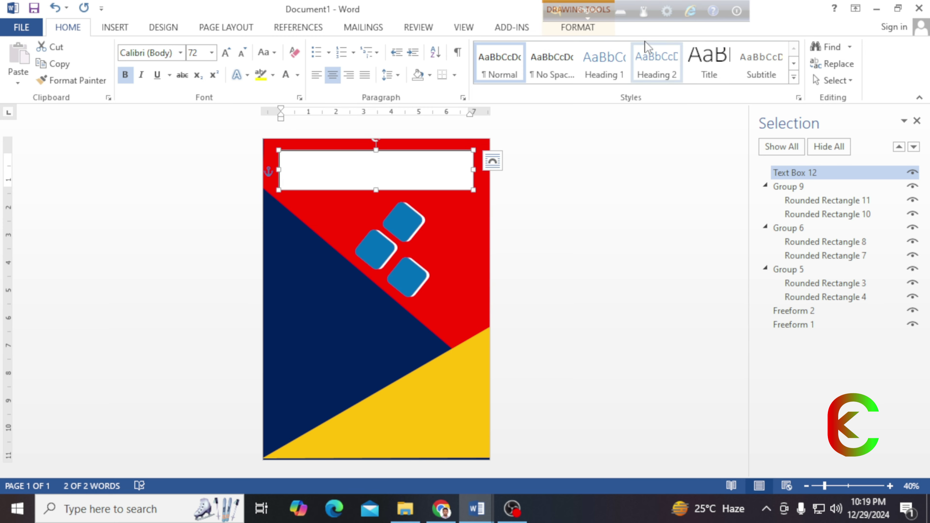
Remove the fill and outline of the title text box.
click(582, 29)
click(298, 48)
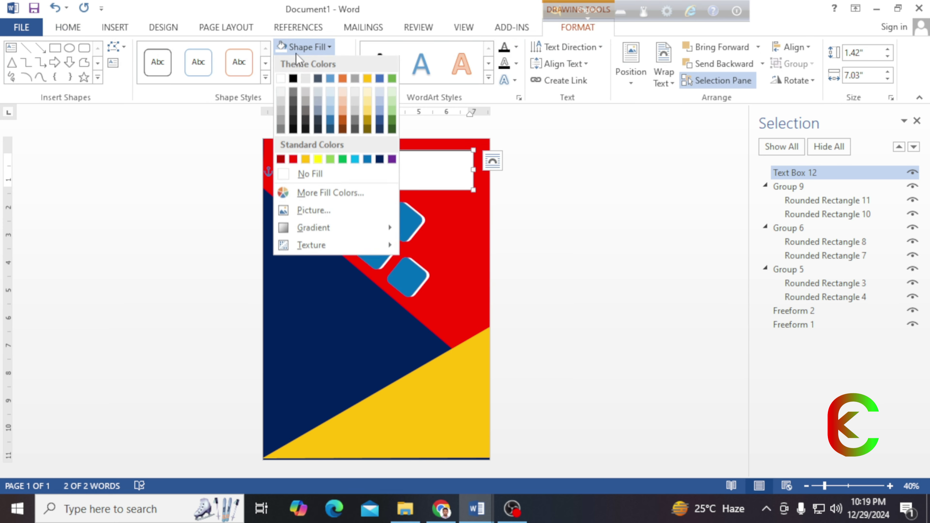
click(288, 175)
click(313, 64)
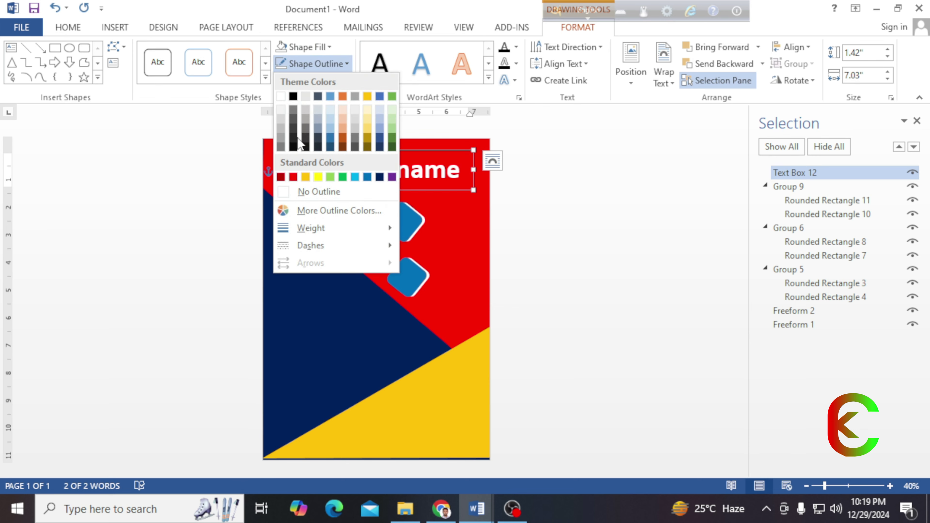
click(294, 195)
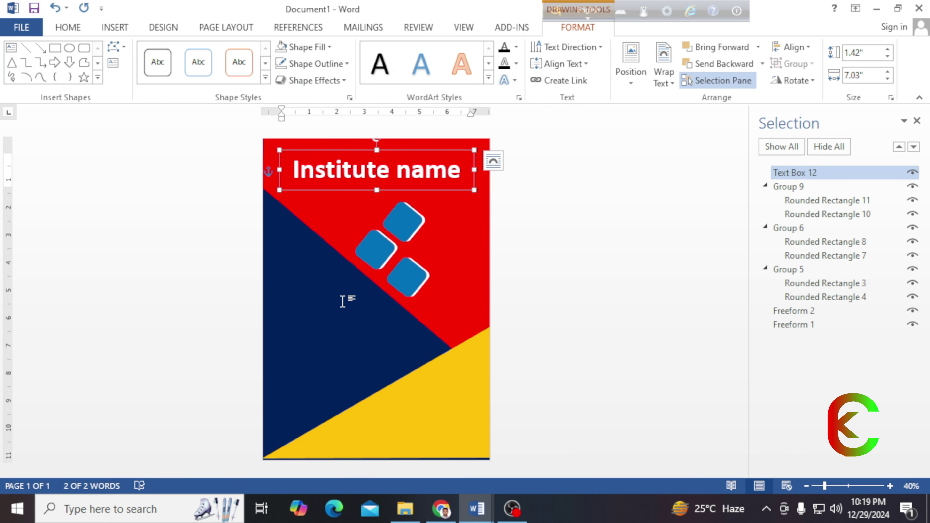
Add a text box reading "1" at font size 72 in the dark blue area and enlarge it to about 0.95" by 1.5".
click(11, 47)
click(305, 298)
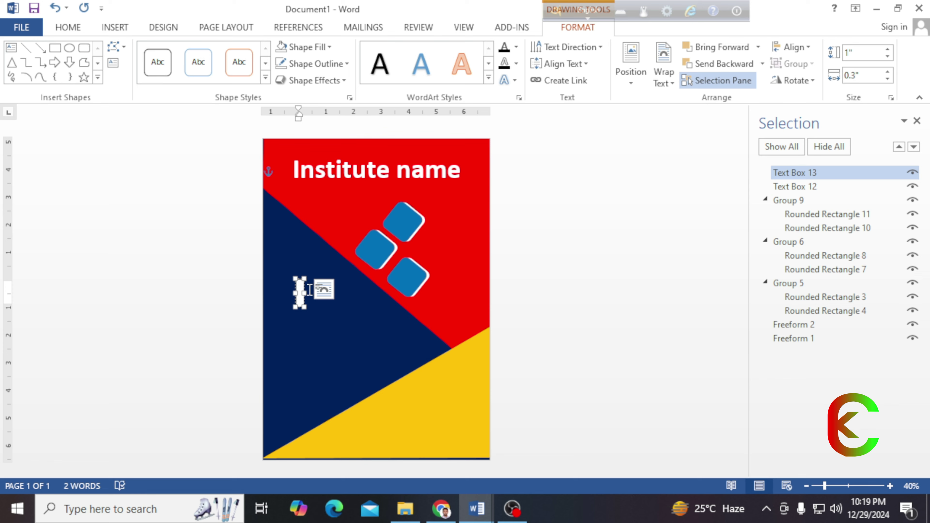
text(4)
click(70, 27)
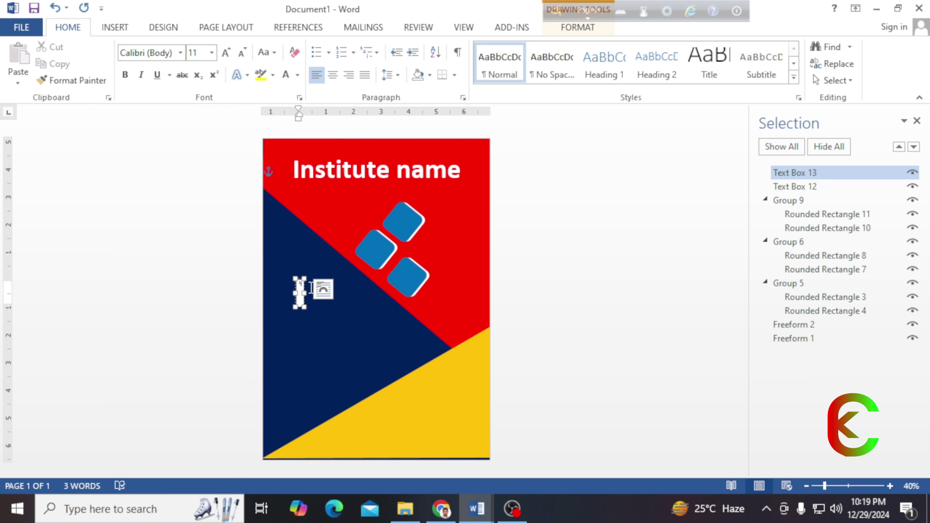
double_click(301, 292)
click(212, 52)
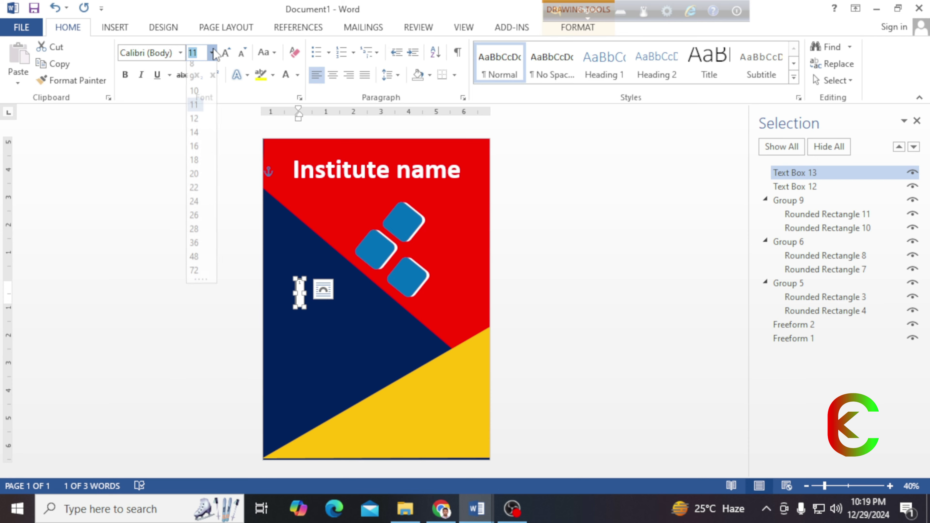
click(194, 277)
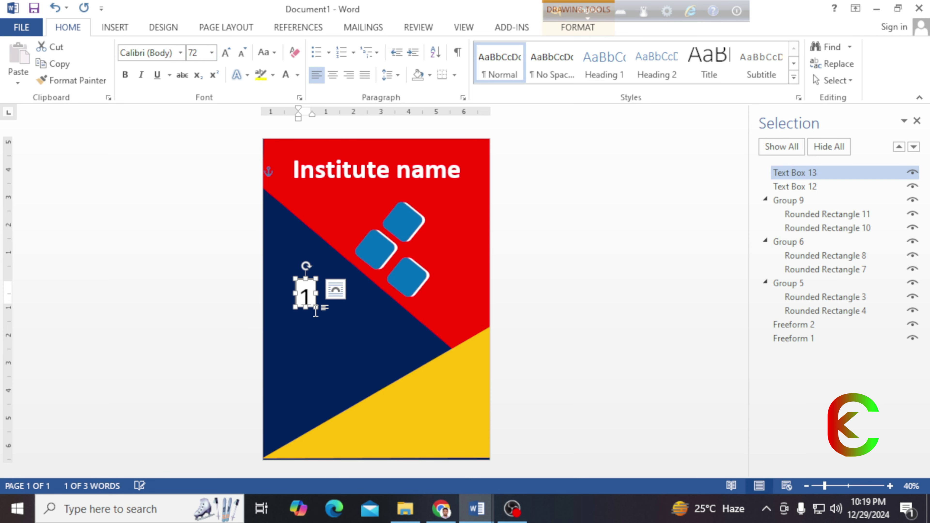
drag(316, 307, 322, 320)
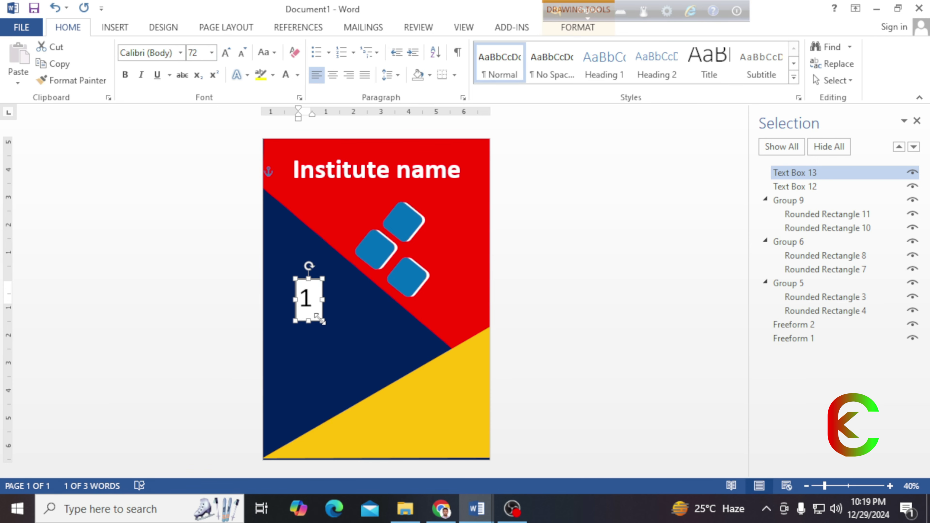
Make the number 1 bold and white, and remove its text box fill.
click(125, 75)
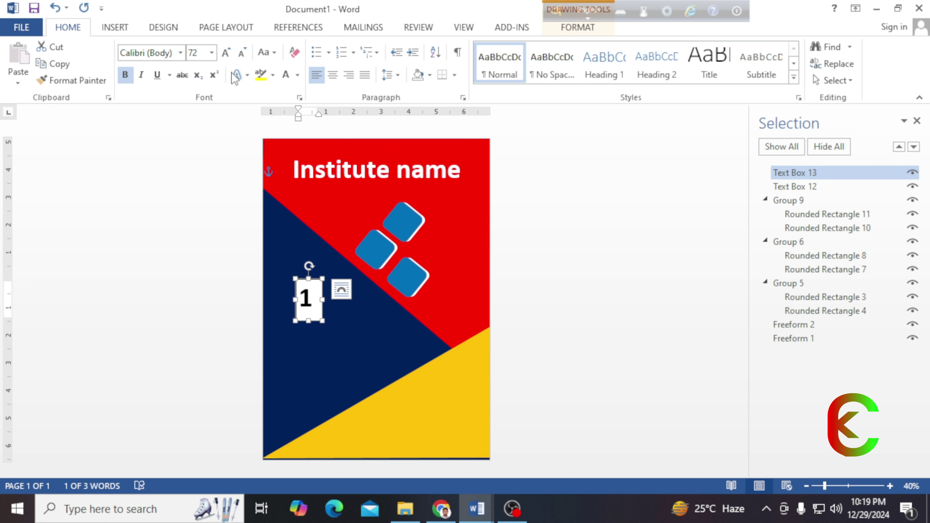
click(285, 75)
click(568, 29)
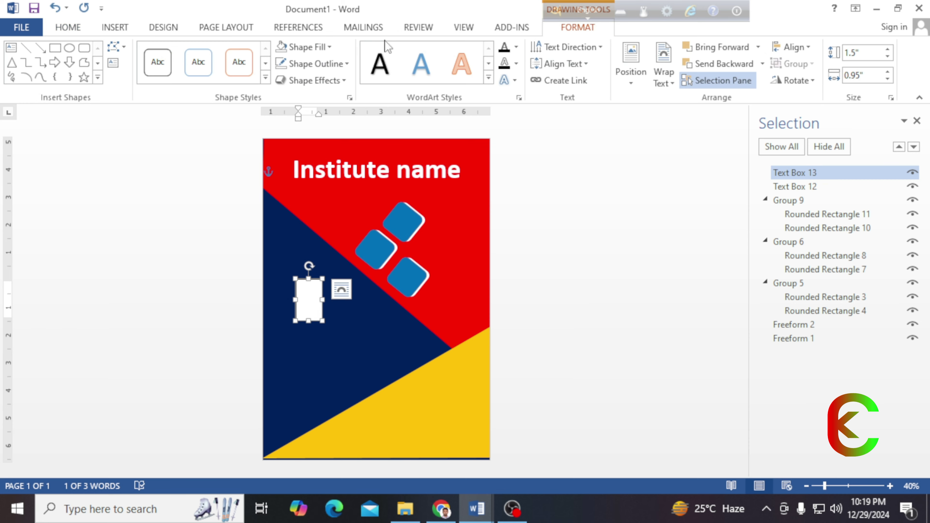
click(330, 47)
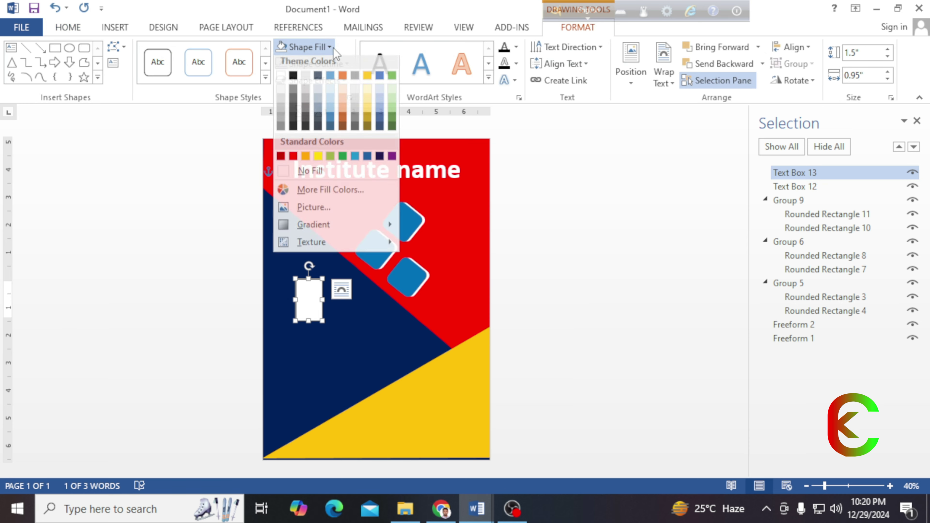
click(313, 174)
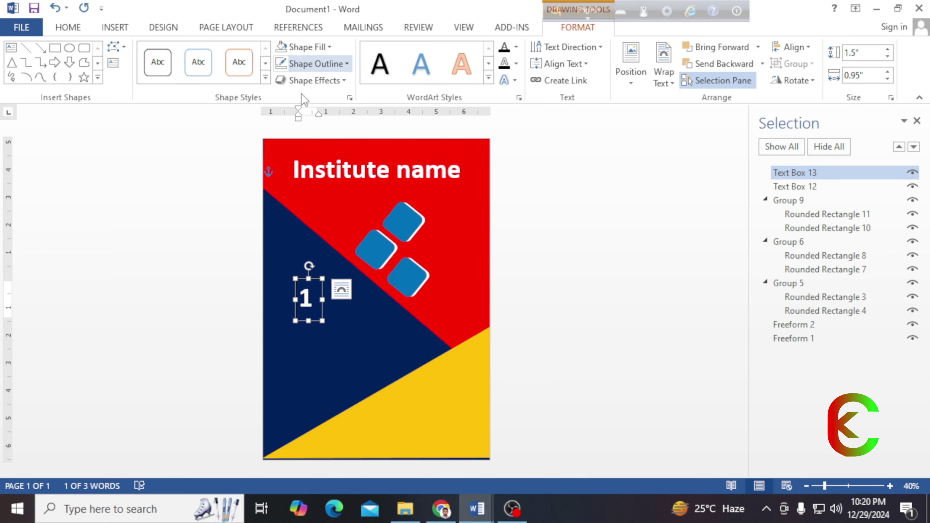
Place the number box on the middle blue tile with a copy on the upper tile, and remove the copy's outline.
drag(322, 291, 413, 207)
click(326, 63)
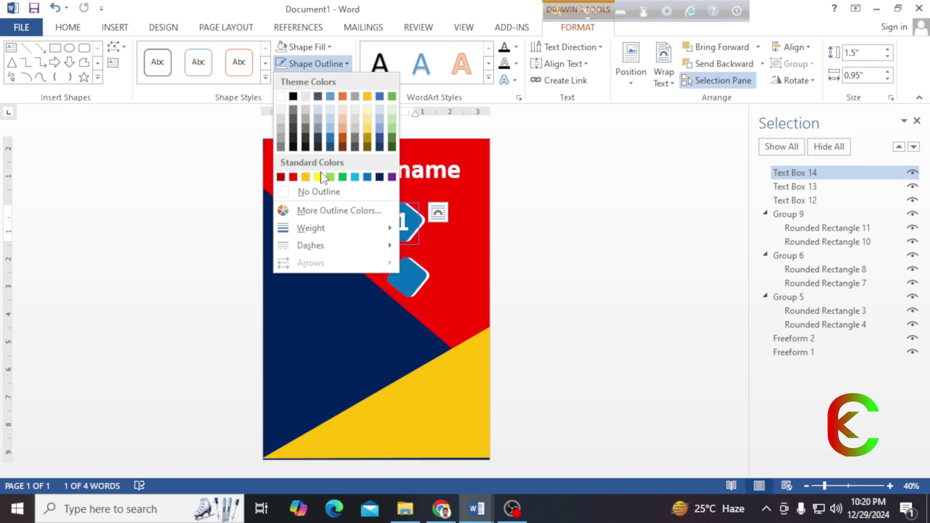
click(319, 192)
key(ctrl+z)
Copy the number box from the middle tile onto the lowest blue tile and remove the copy's outline.
click(370, 229)
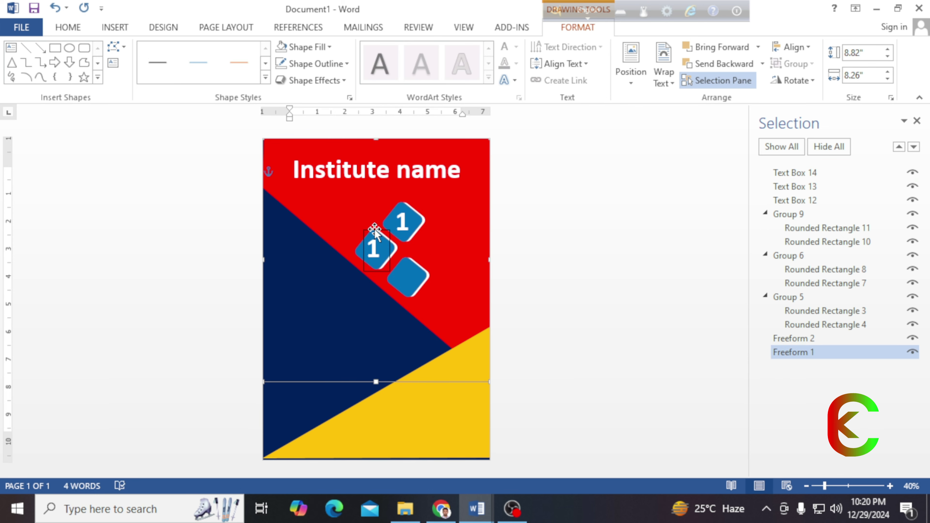
click(376, 256)
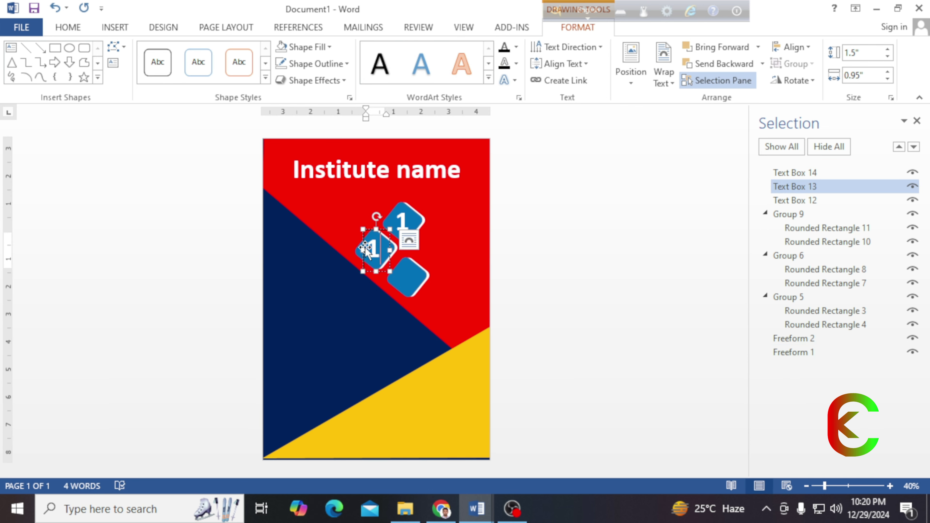
drag(364, 243, 398, 270)
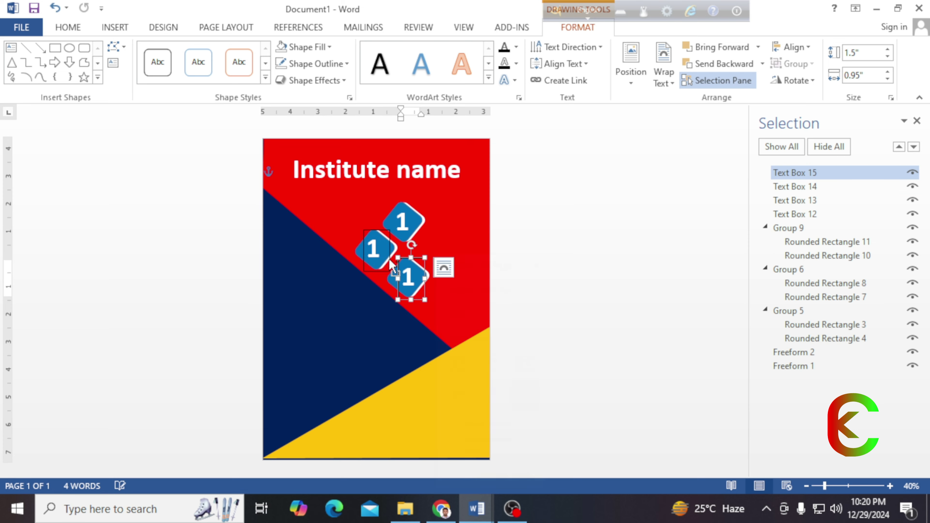
click(444, 268)
click(314, 65)
click(316, 189)
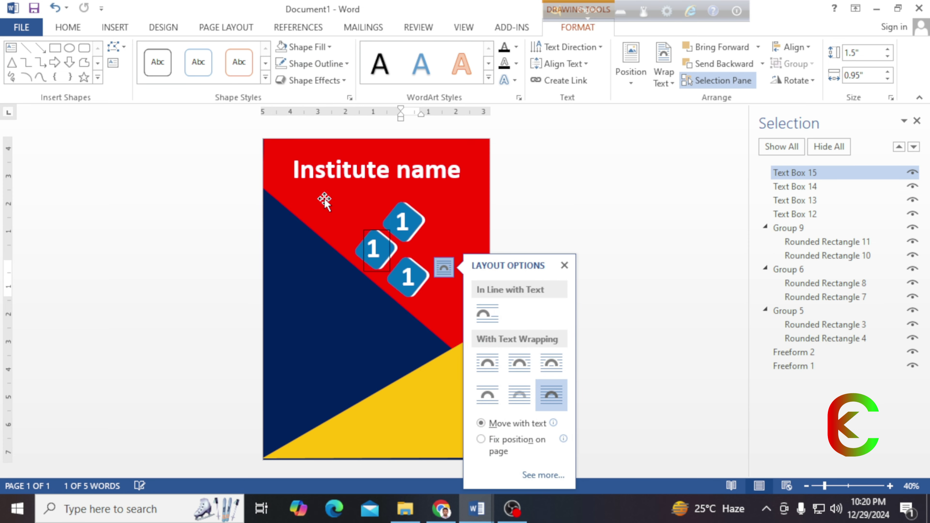
Change the number on the middle blue tile to 2 and remove its text box outline.
click(377, 243)
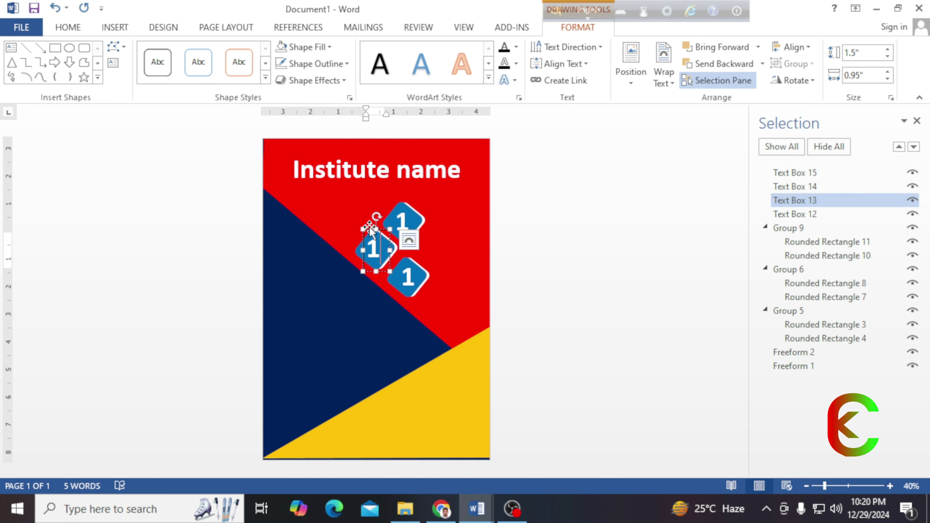
click(369, 226)
click(382, 247)
key(BackSpace)
text(2)
click(329, 65)
click(309, 191)
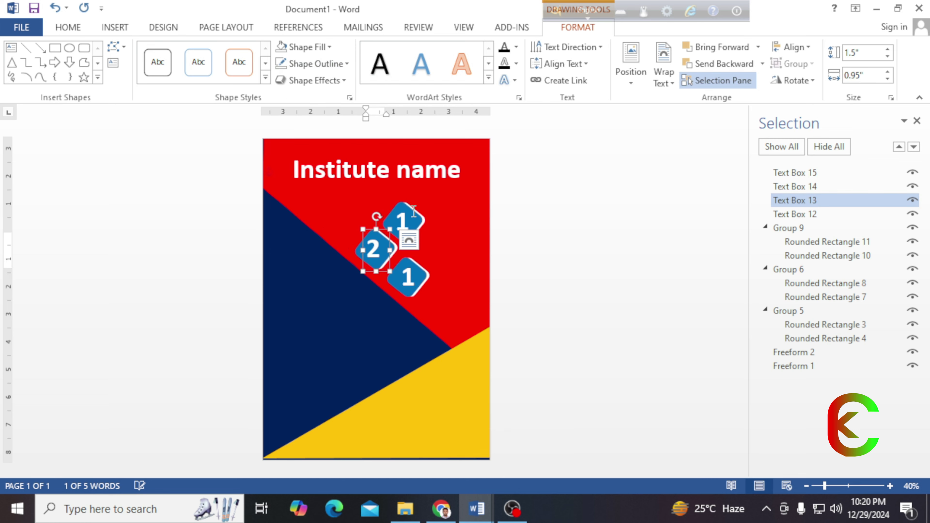
Change the number on the uppermost blue tile to 3.
click(412, 216)
key(BackSpace)
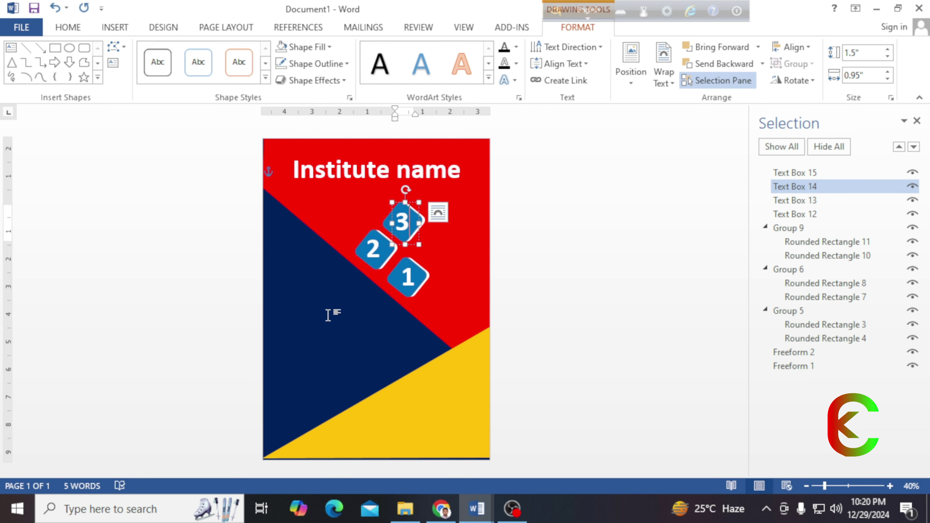
click(325, 308)
Draw a text box about 2.1" wide by 0.54" high in the yellow area and enter "Book now".
click(115, 27)
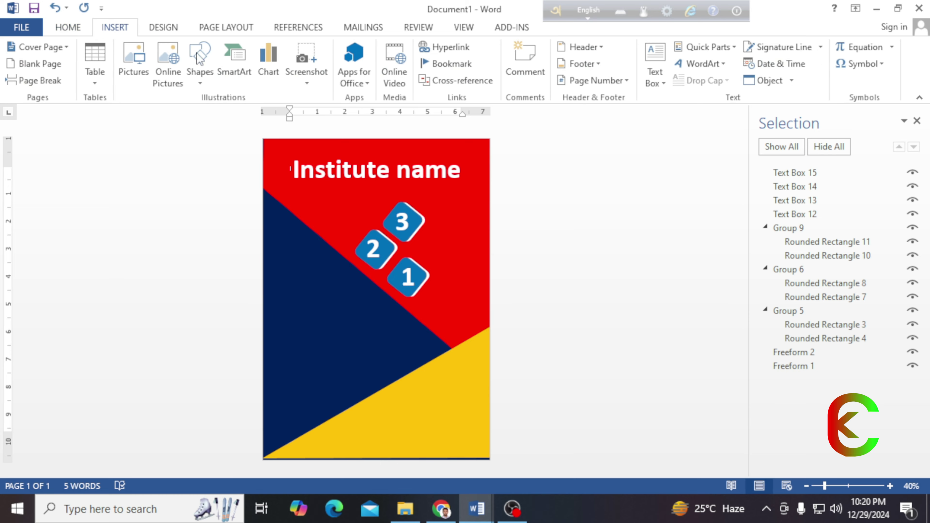
click(202, 81)
click(197, 116)
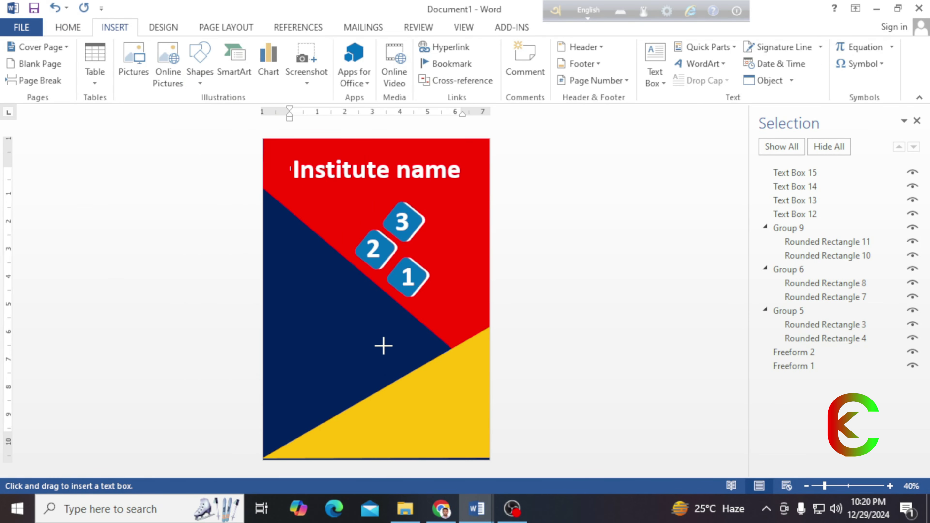
scroll(394, 332, down, 3)
scroll(394, 332, up, 4)
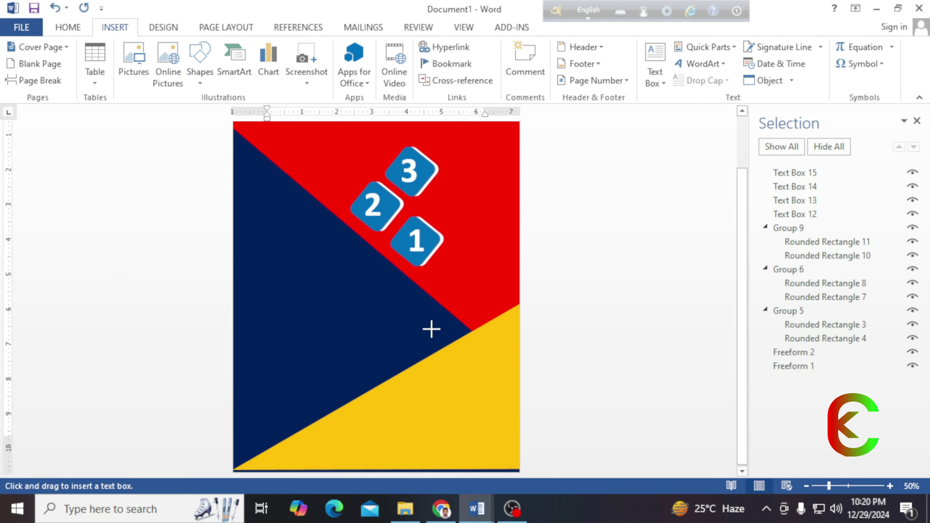
drag(423, 368, 497, 386)
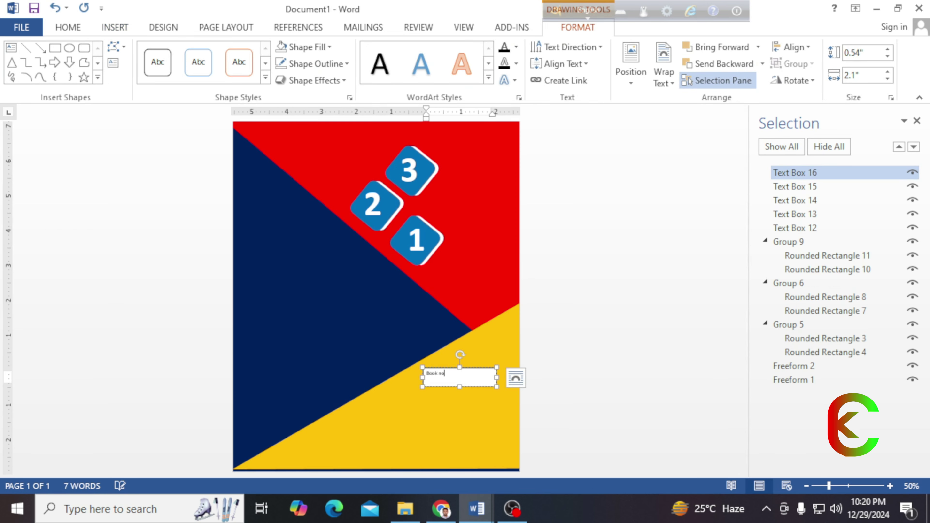
click(431, 368)
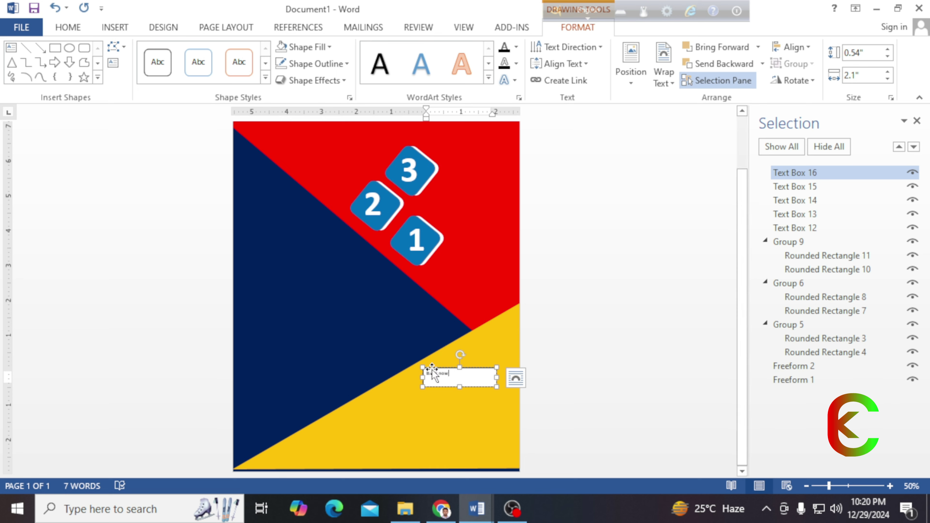
Set the "Book now" text to 36 pt and enlarge its text box so the whole text fits.
click(71, 30)
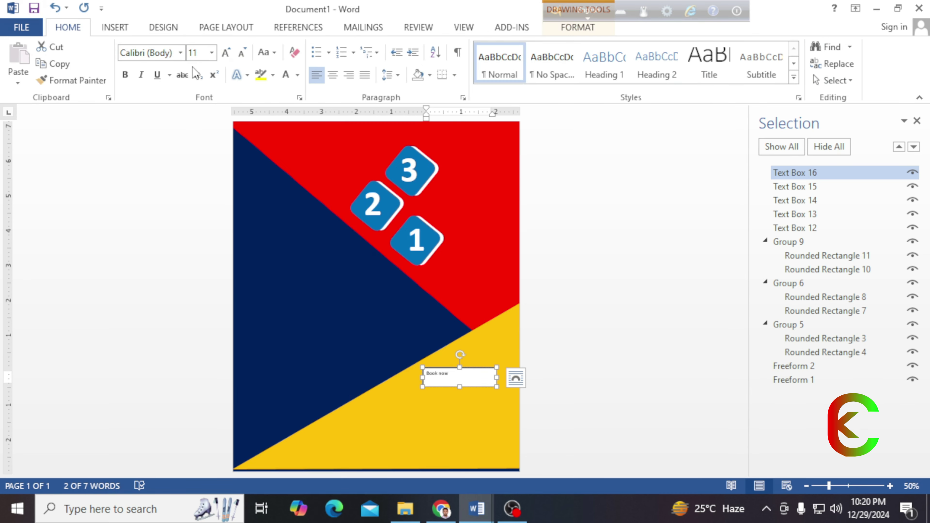
click(213, 53)
click(195, 277)
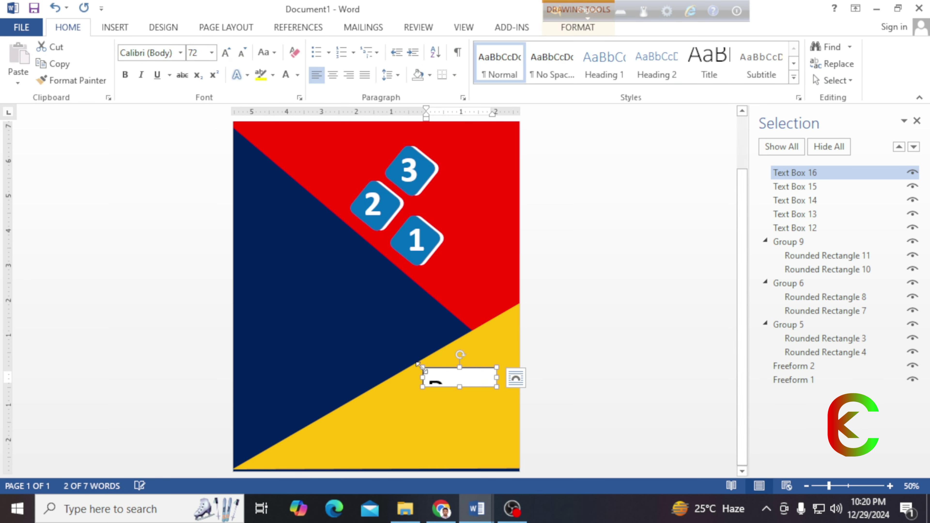
drag(422, 390, 388, 418)
click(240, 54)
click(241, 53)
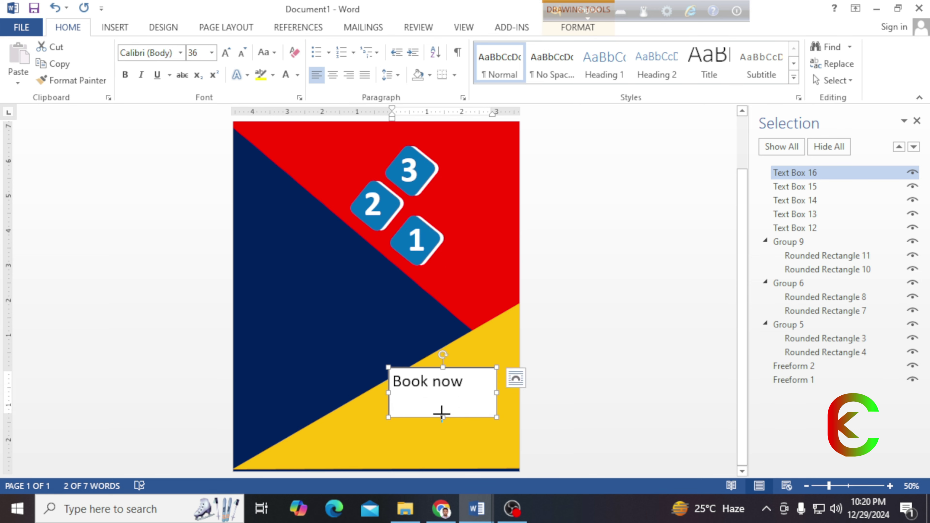
Tighten the "Book now" text box around its single line to about 2.32" wide by 0.69" high.
drag(441, 414, 441, 392)
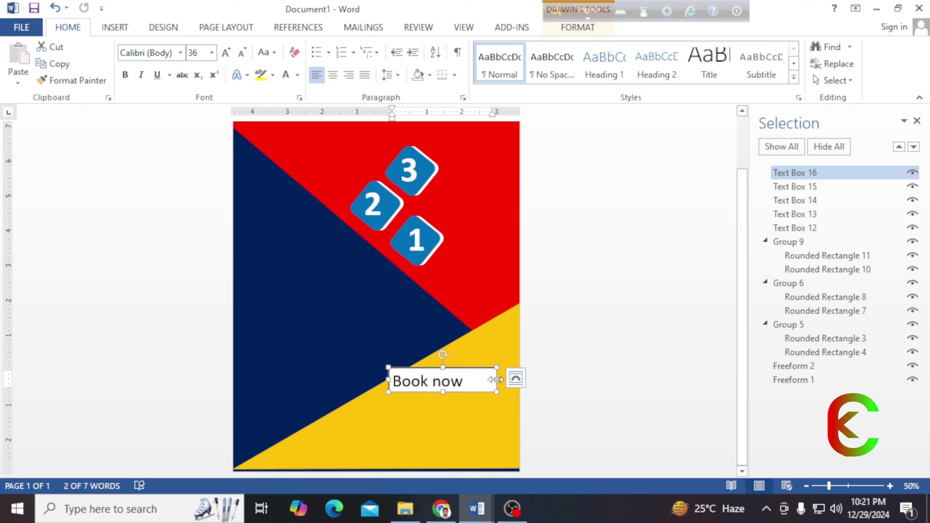
drag(495, 379, 463, 369)
scroll(478, 387, up, 3)
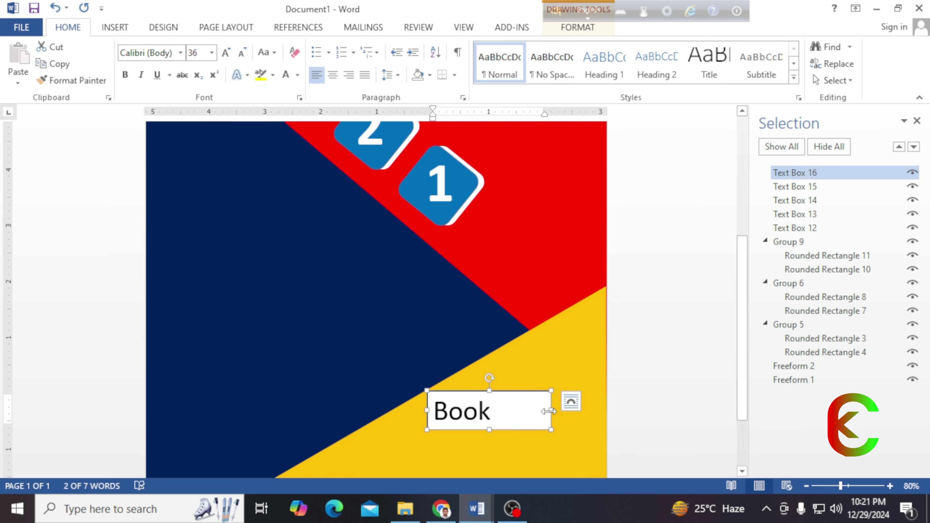
drag(548, 411, 558, 411)
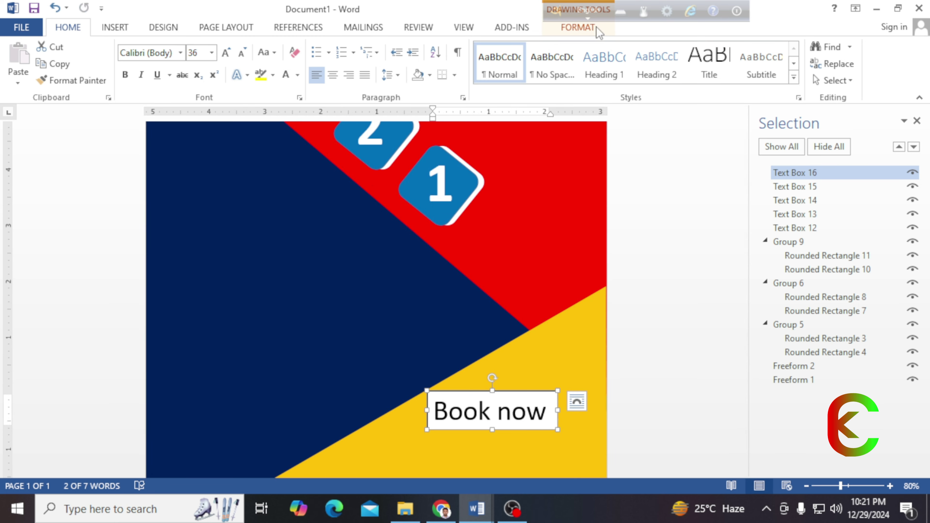
Fill the "Book now" text box with dark red and make its text white.
click(578, 28)
click(312, 47)
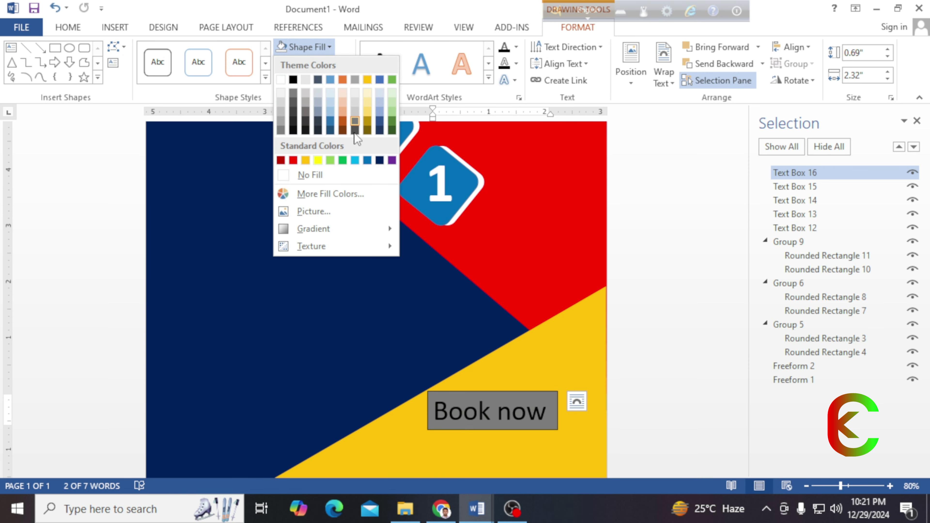
click(281, 160)
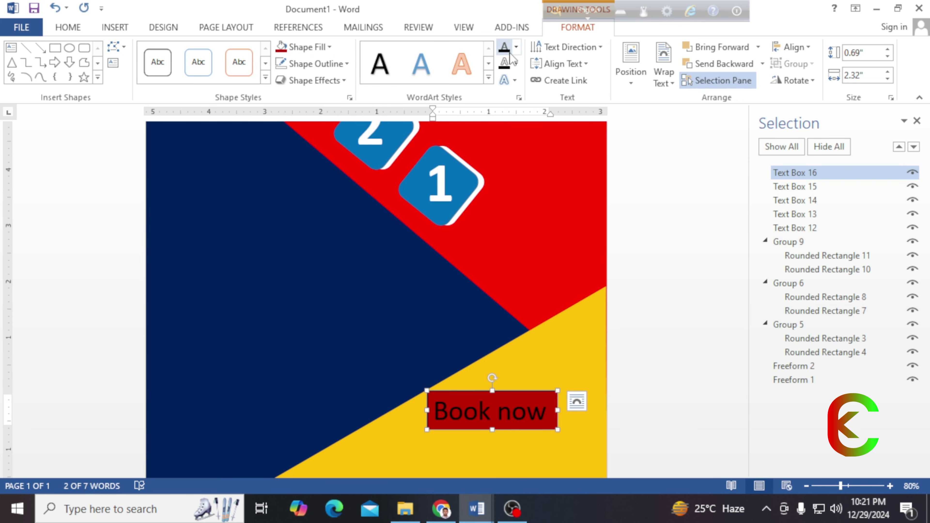
click(517, 53)
click(503, 97)
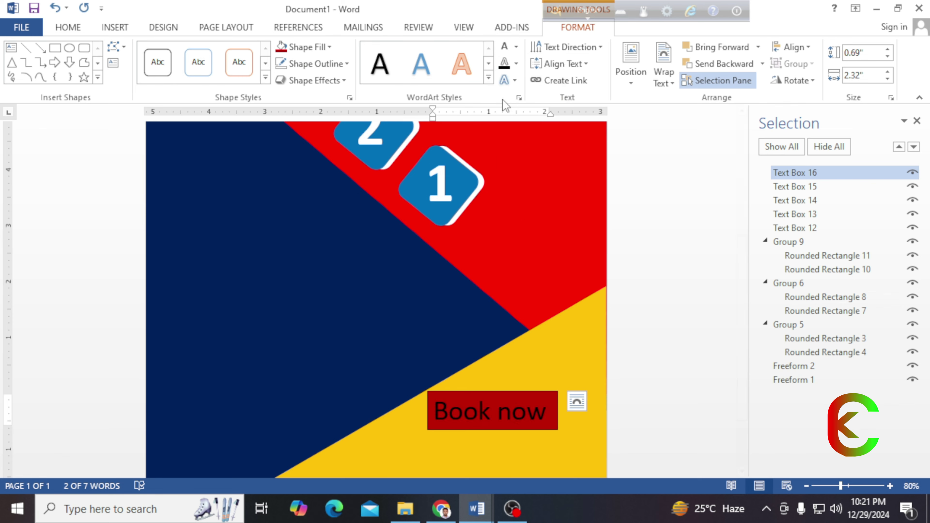
Remove the outline of the "Book now" text box and make its text bold.
click(348, 65)
click(311, 190)
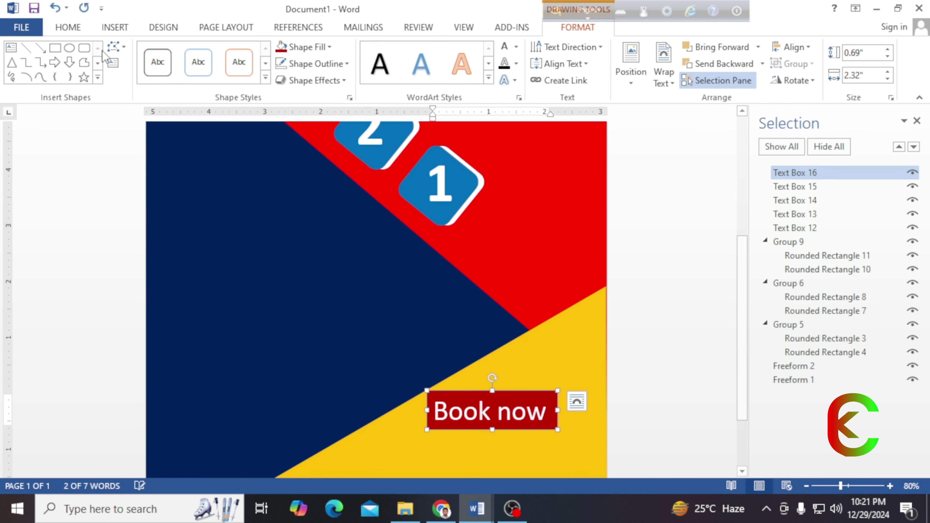
click(68, 27)
click(125, 75)
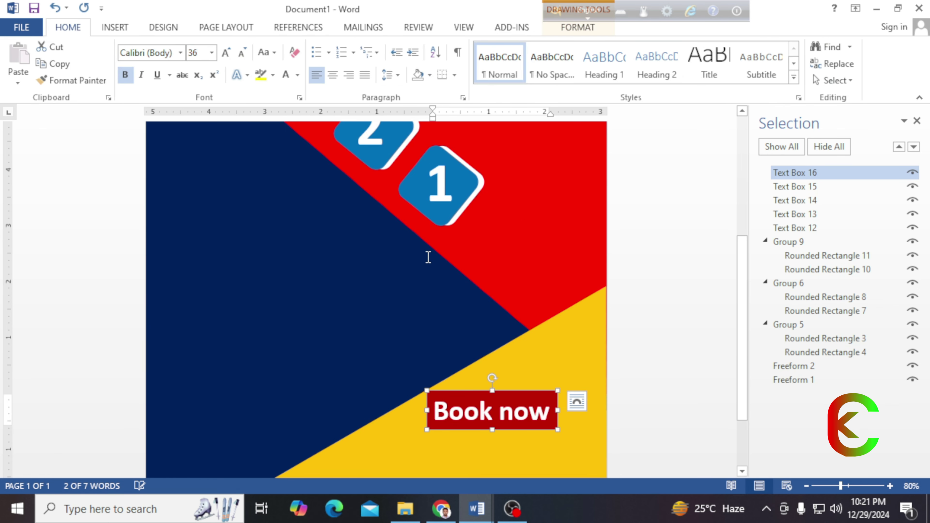
Stretch the yellow freeform slightly downward so it reaches the bottom edge of the page.
scroll(466, 290, down, 2)
click(371, 442)
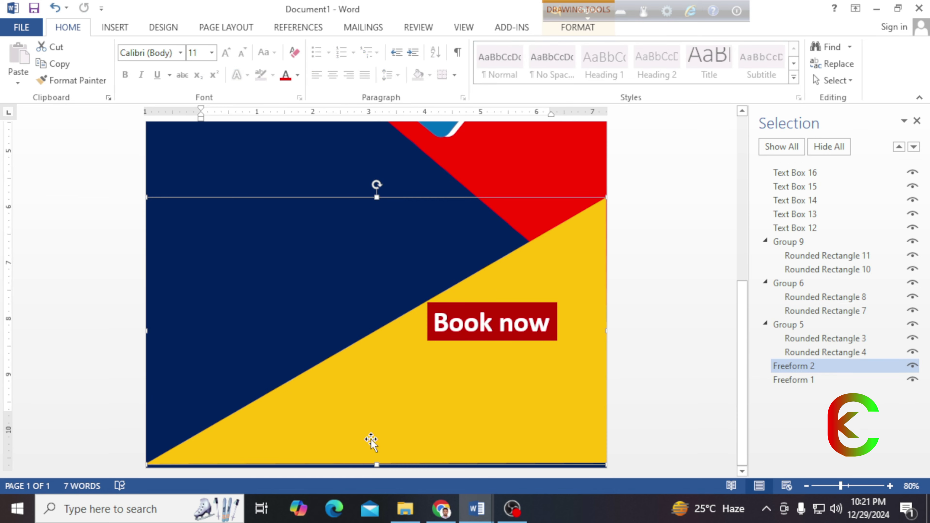
drag(374, 462, 375, 468)
Duplicate the "Book now" text box directly beneath it and replace the copy's text with the phone number.
click(494, 320)
click(501, 310)
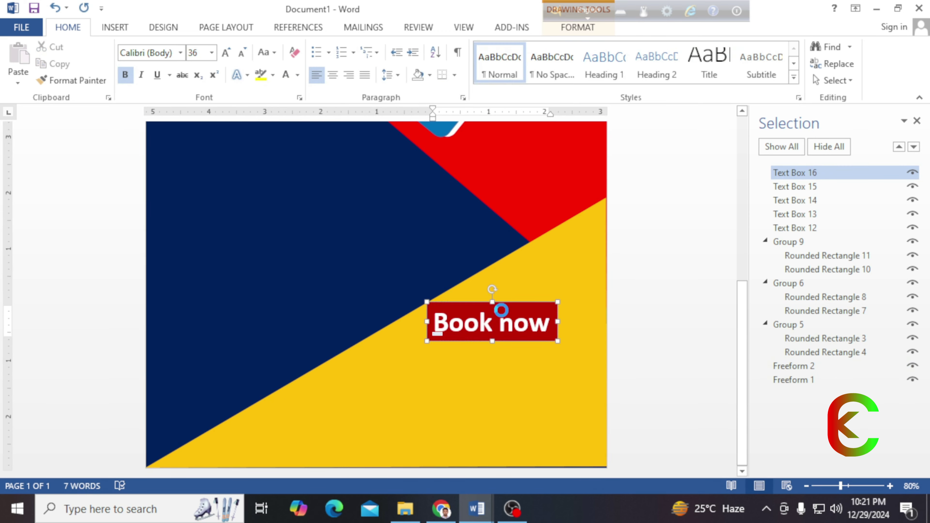
ctrl+drag(501, 311, 500, 354)
click(451, 340)
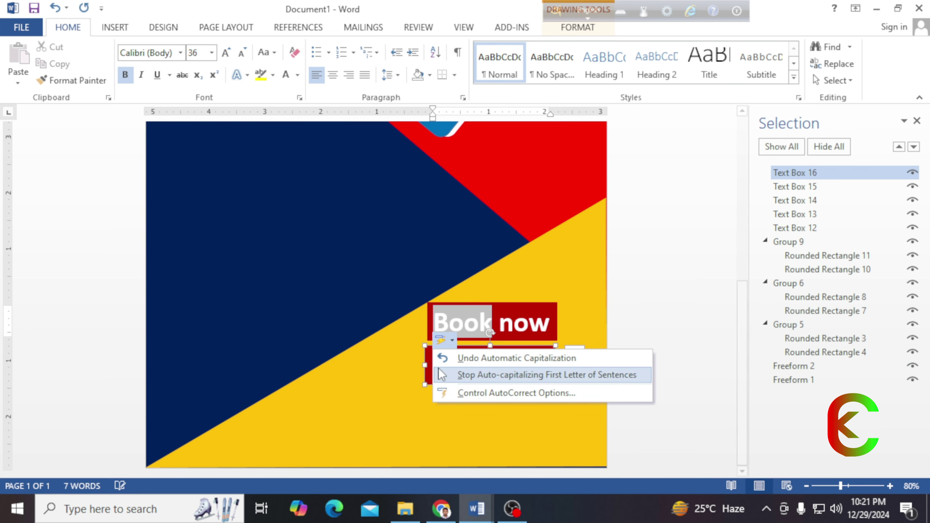
click(439, 370)
drag(432, 366, 546, 375)
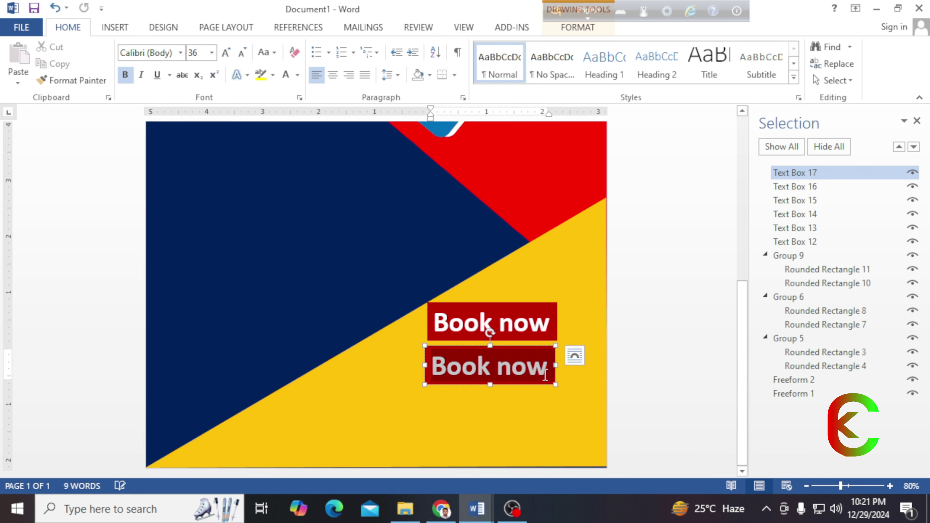
text(01584)
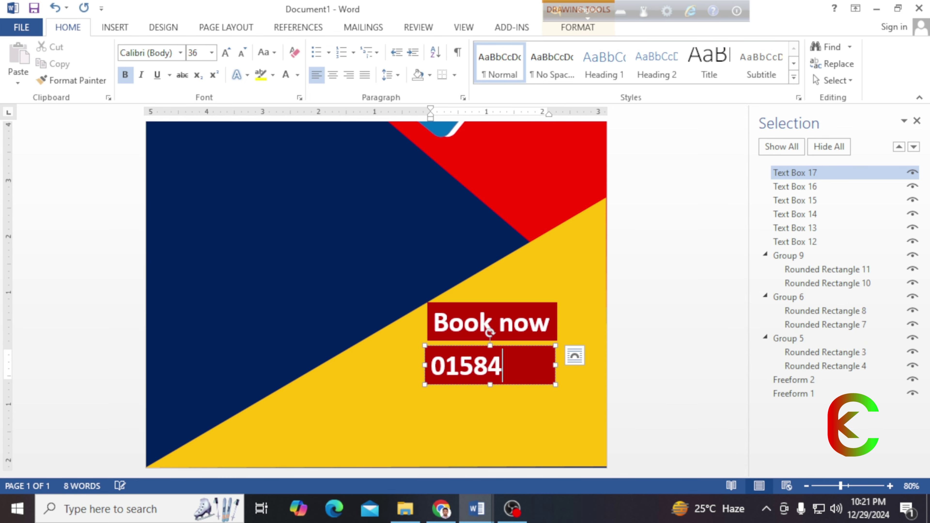
text(545)
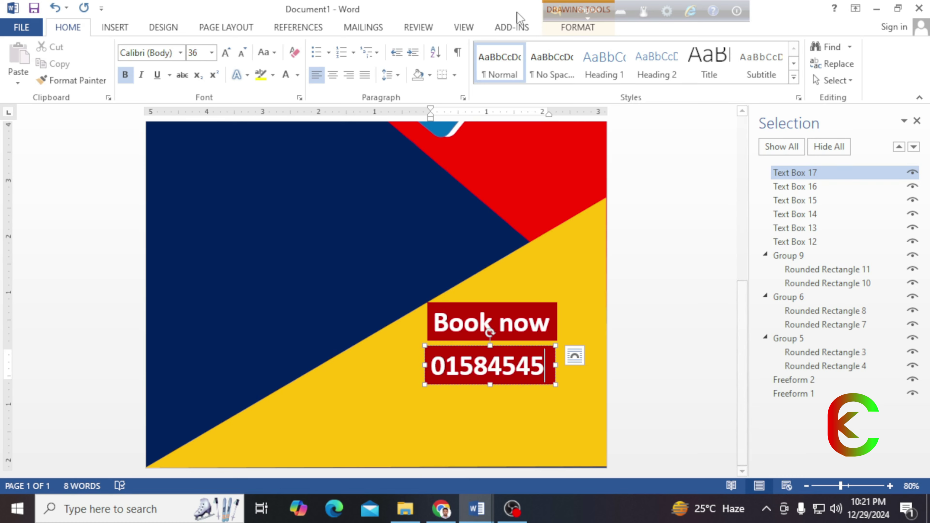
click(557, 30)
click(308, 46)
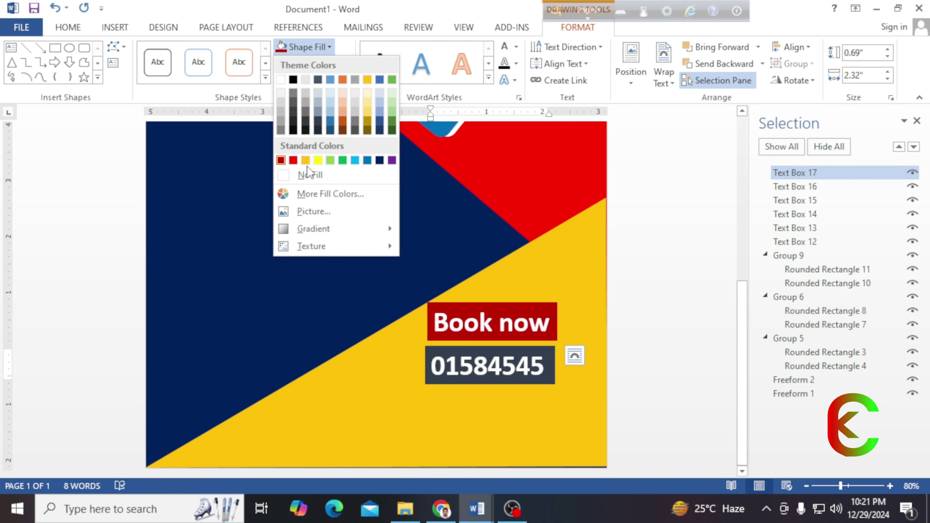
click(309, 172)
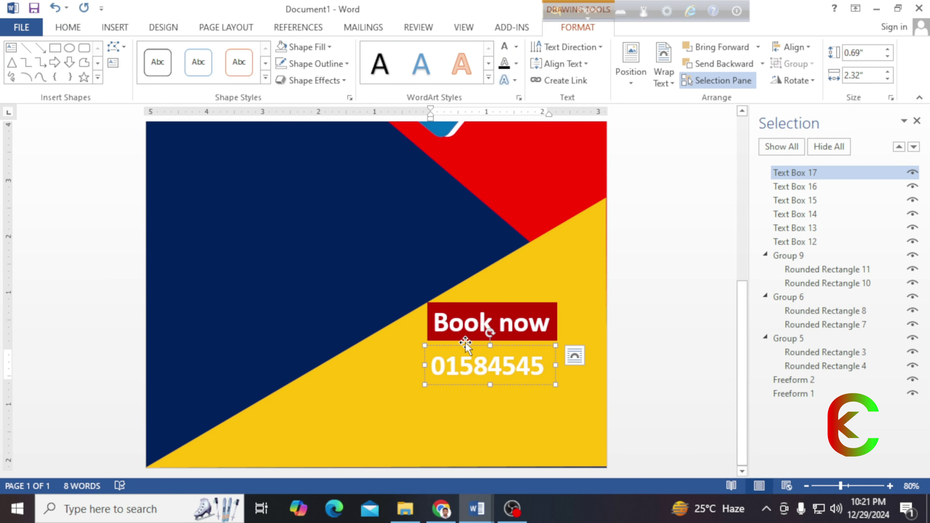
drag(465, 344, 548, 396)
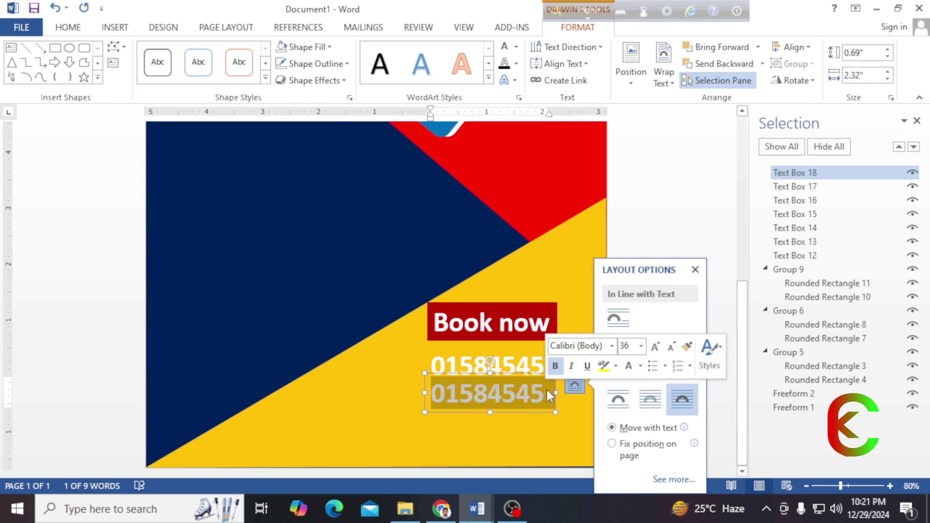
text(www.abc.)
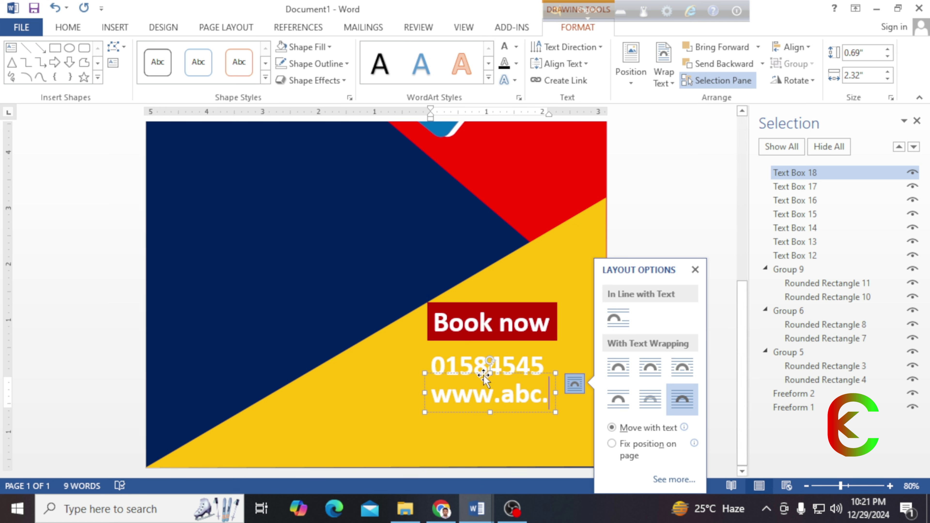
Copy the website text box below itself, replace the text with the e-mail address, and widen the copy to about 2.61".
drag(484, 376, 483, 414)
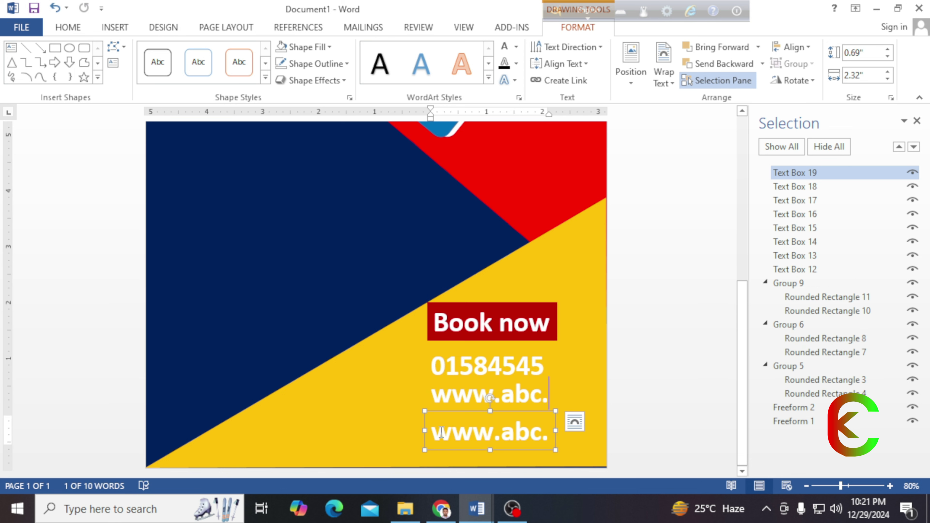
drag(442, 432, 546, 433)
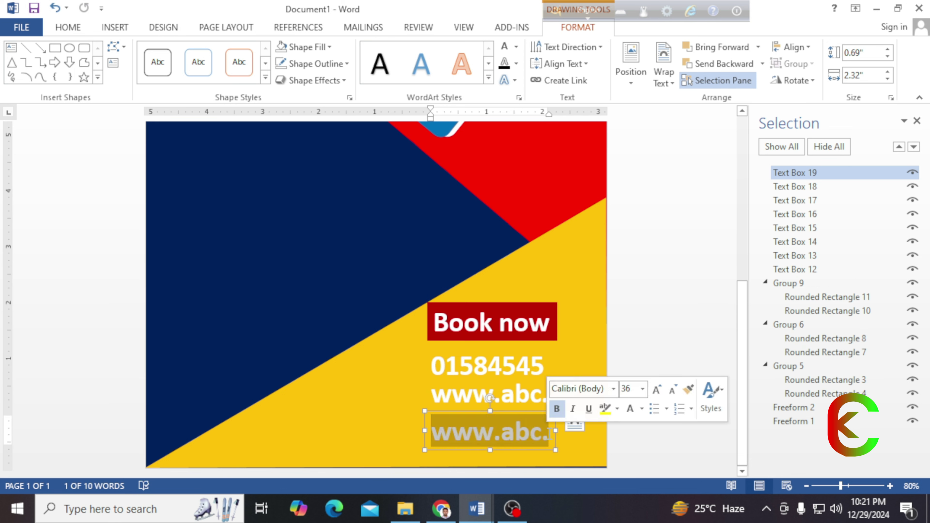
text(abc)
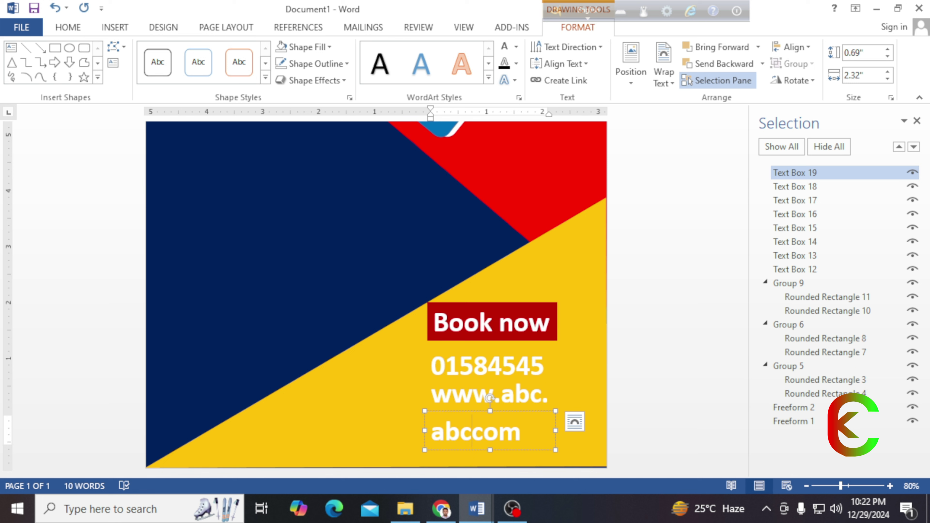
text(@)
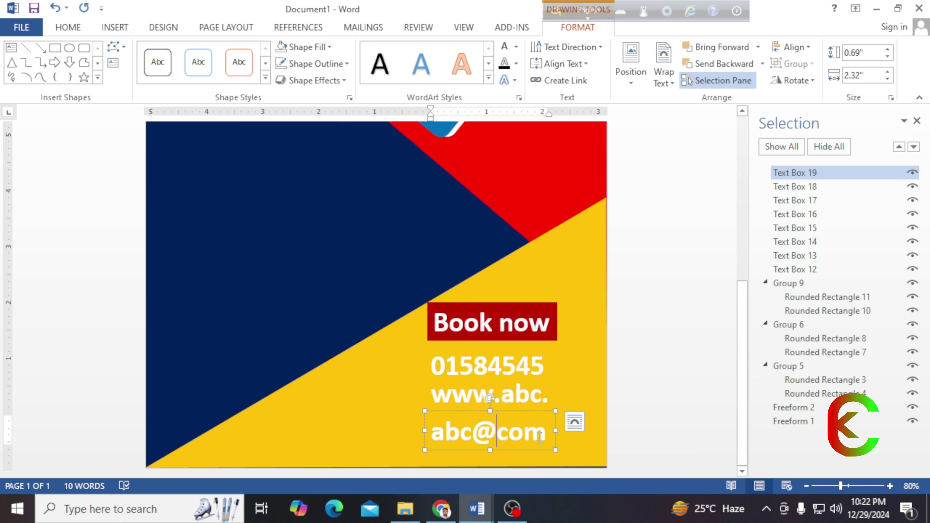
drag(535, 432, 498, 436)
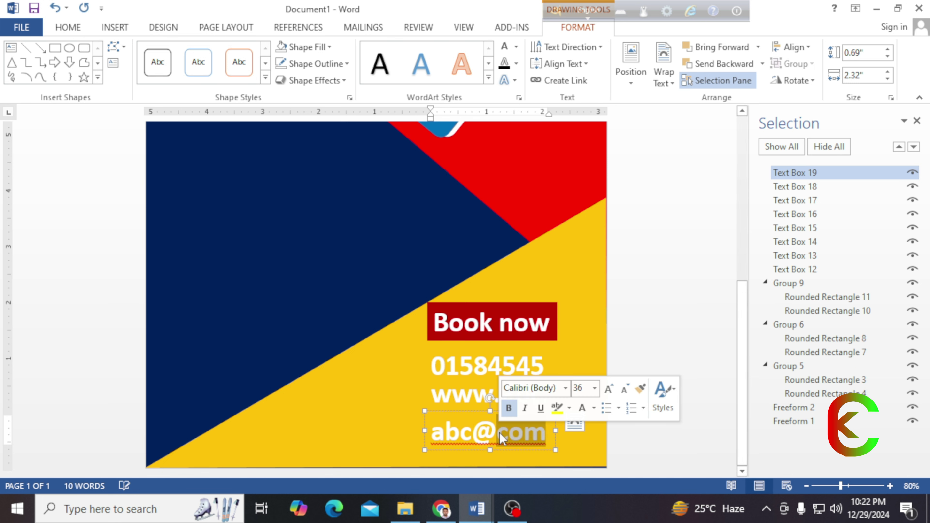
text(gma)
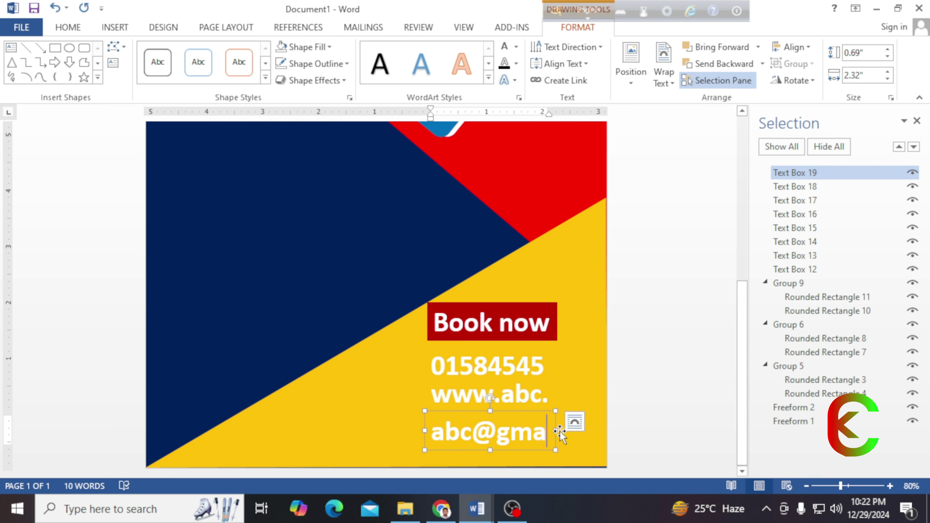
drag(556, 431, 571, 432)
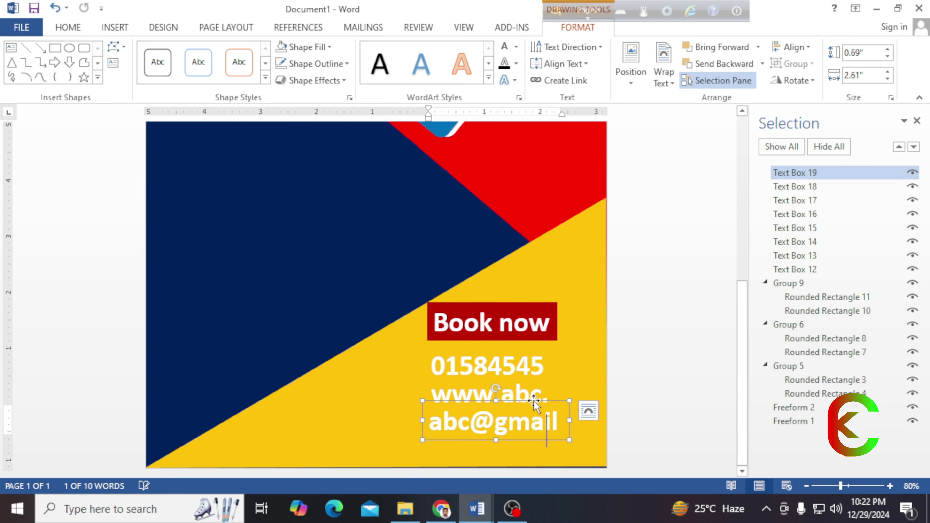
Change the text color of the e-mail, website and phone number boxes to black.
scroll(458, 307, down, 3)
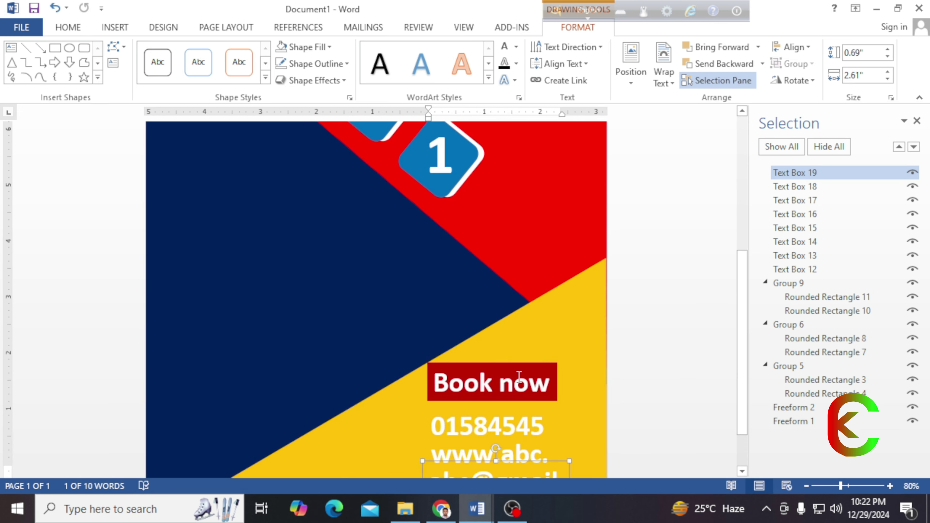
scroll(455, 303, down, 2)
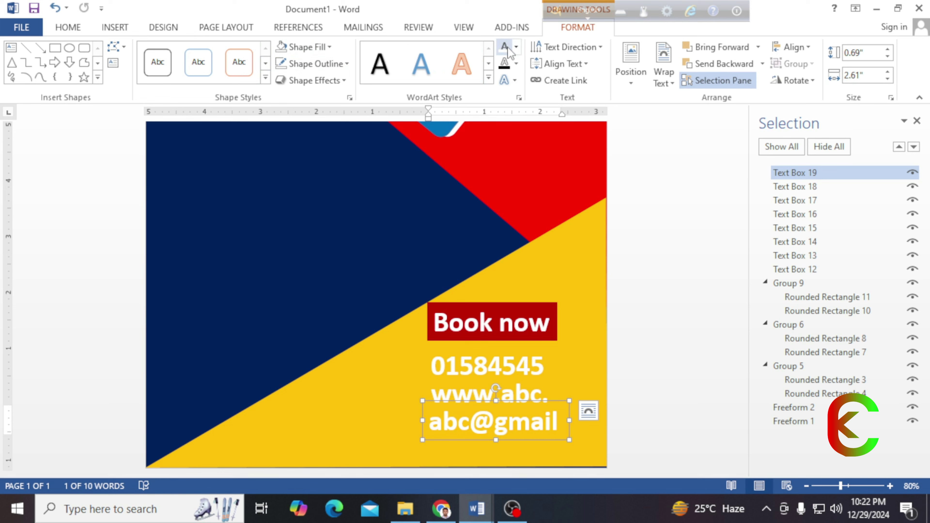
click(516, 47)
click(514, 96)
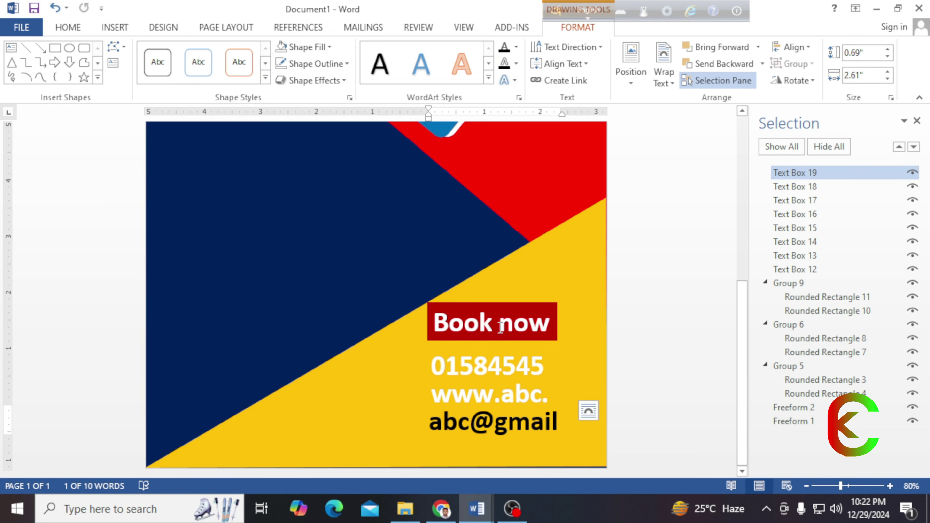
click(503, 394)
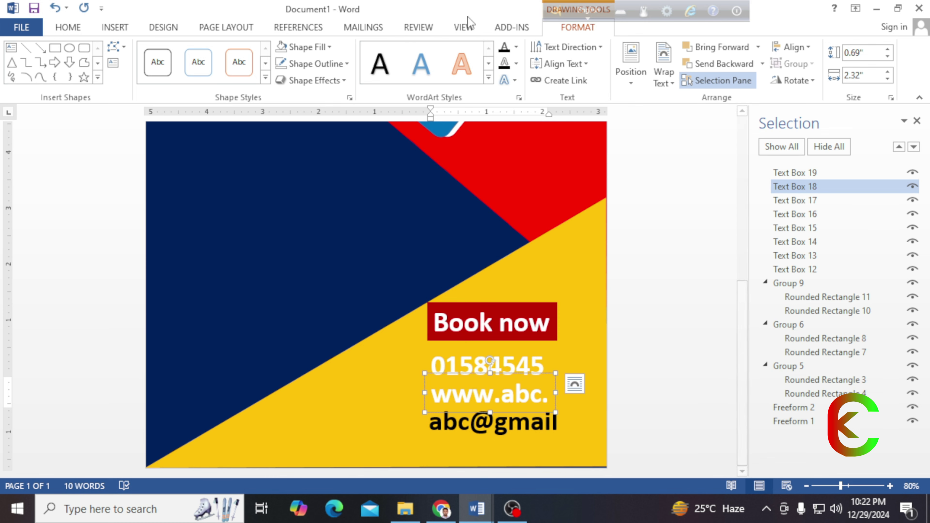
click(504, 47)
click(468, 356)
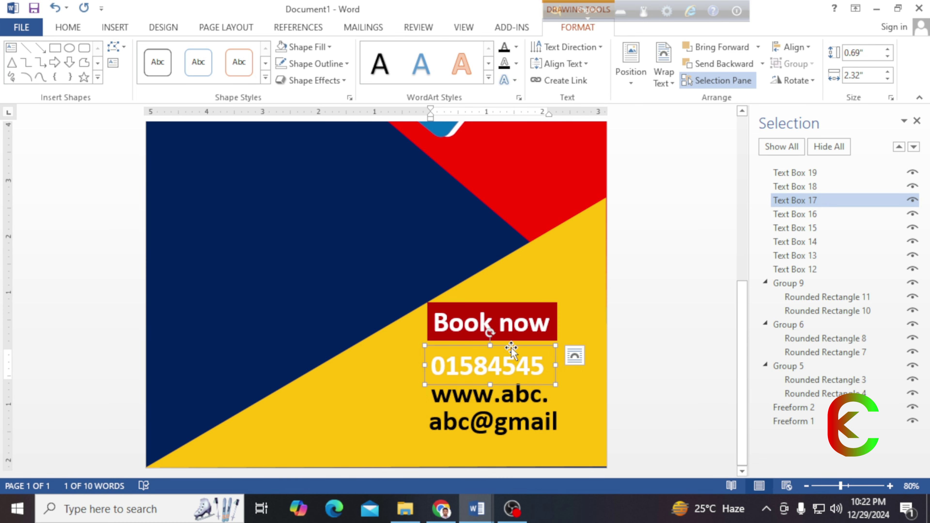
click(505, 47)
Insert the portrait photo from the Downloads folder into the flyer page.
scroll(396, 315, down, 3)
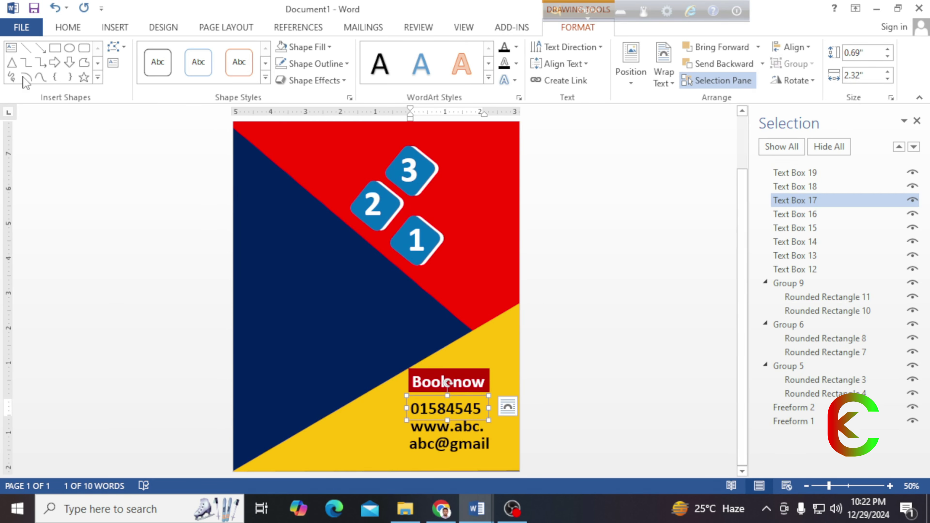
click(115, 27)
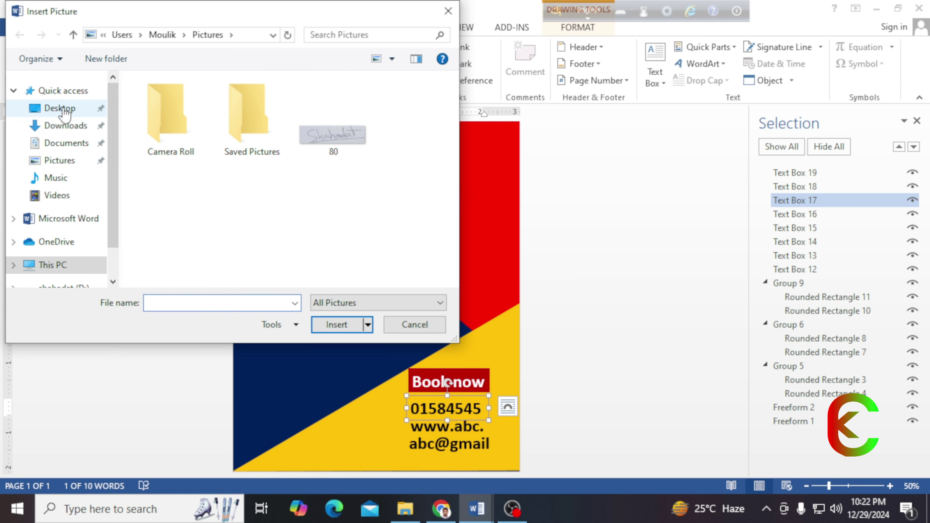
click(63, 125)
click(188, 191)
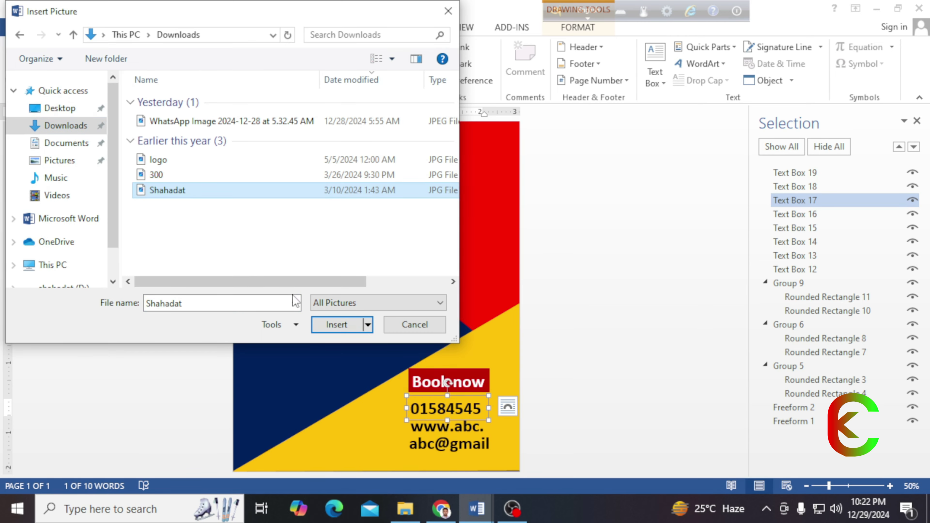
click(334, 324)
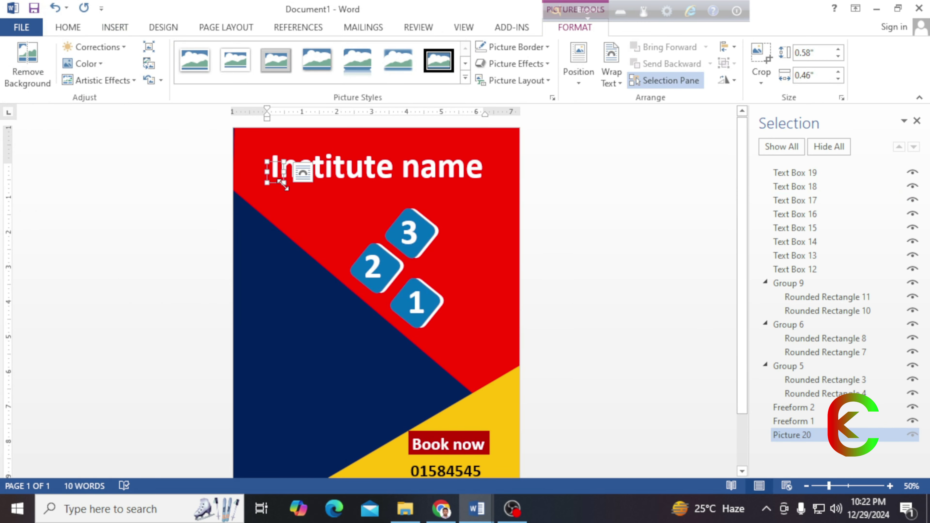
Enlarge the portrait to about 2.5" by 1.97", bring it in front of the text, and move it onto the navy area.
drag(283, 184, 336, 250)
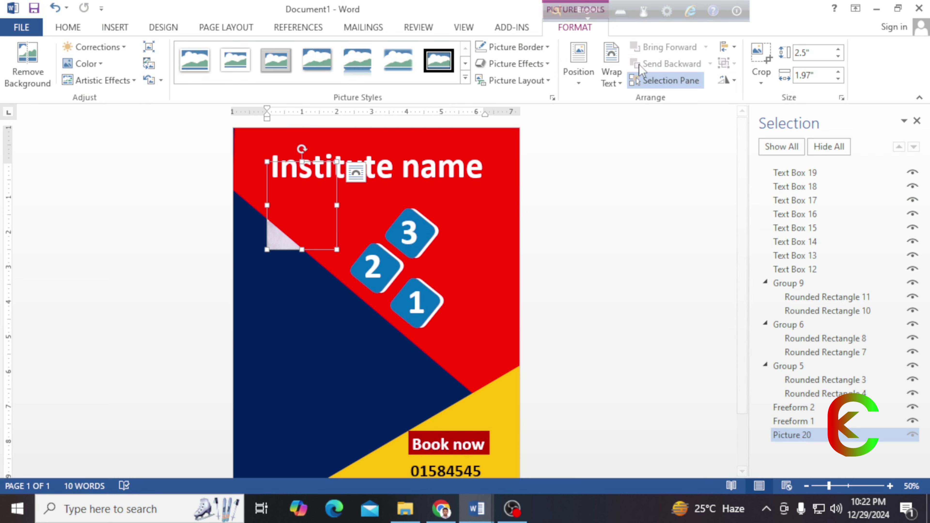
click(626, 83)
click(635, 185)
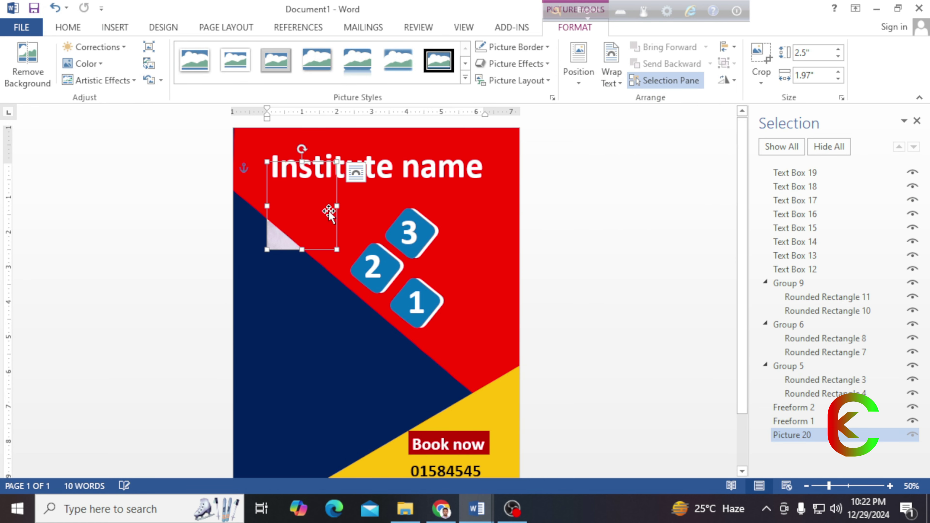
drag(293, 163, 286, 251)
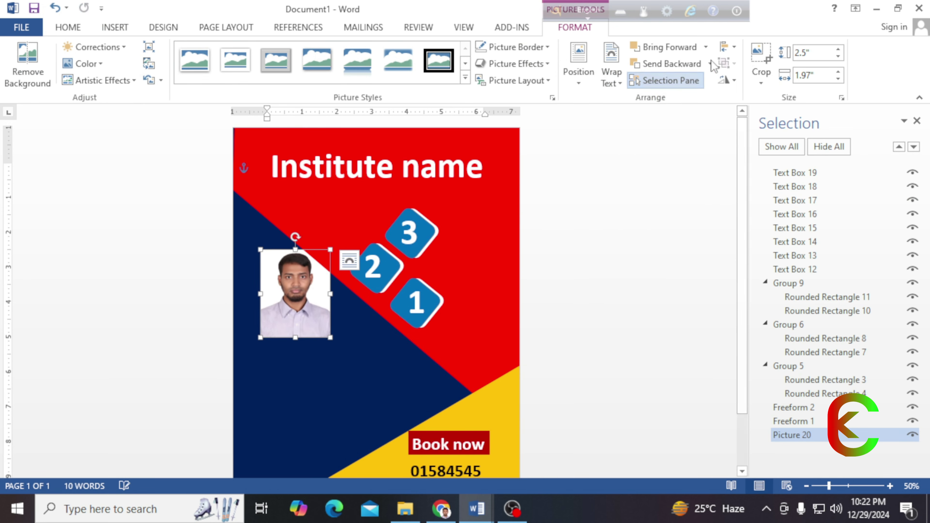
Crop the portrait to an oval shape and shrink it to about 1.08" by 0.85".
click(762, 83)
mouse_move(773, 120)
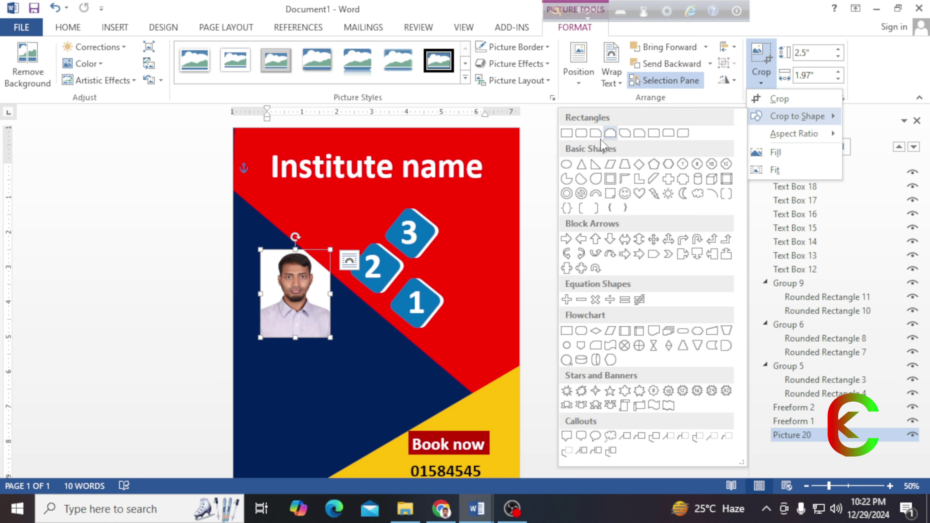
click(566, 165)
drag(328, 248, 294, 333)
Copy the oval portrait twice below itself and space the copies in a column on the navy area.
scroll(348, 258, down, 3)
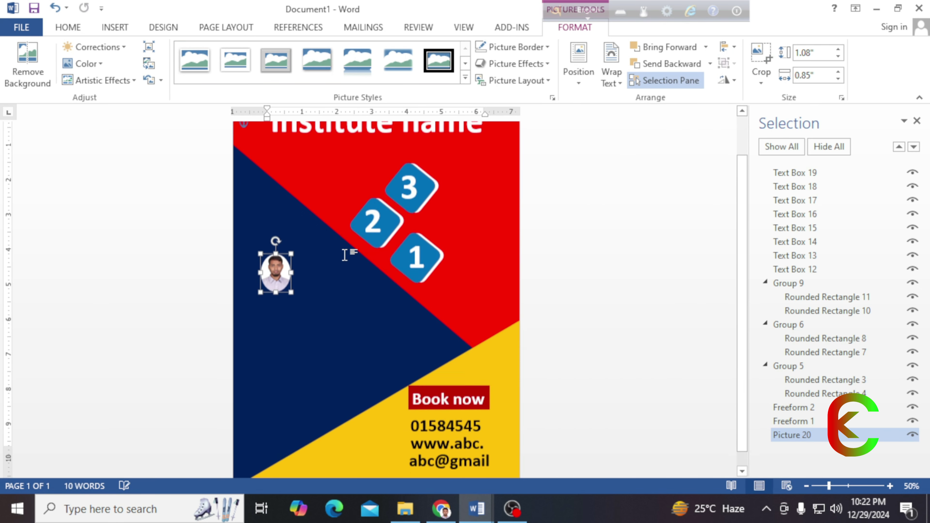
drag(275, 256, 273, 366)
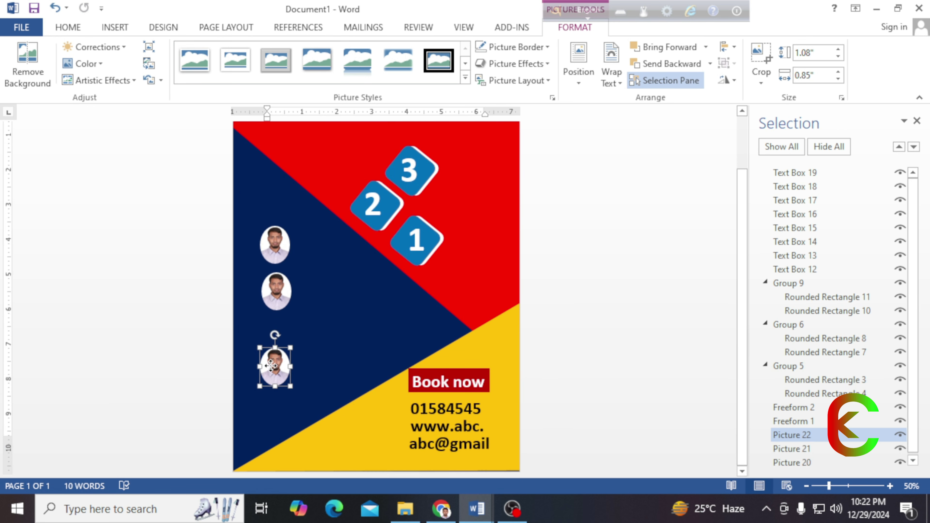
drag(275, 291, 274, 314)
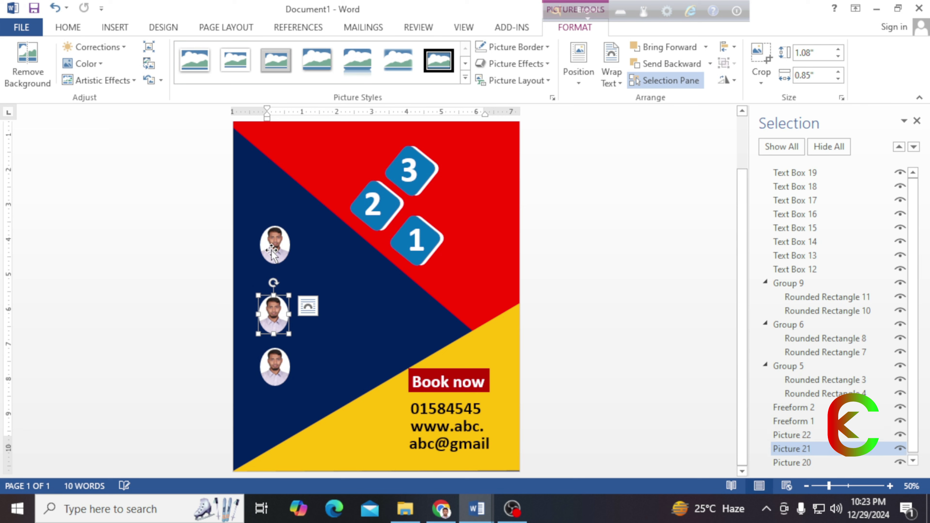
Move the top oval portrait down slightly and give it a yellow 6 pt picture border.
drag(274, 249, 275, 270)
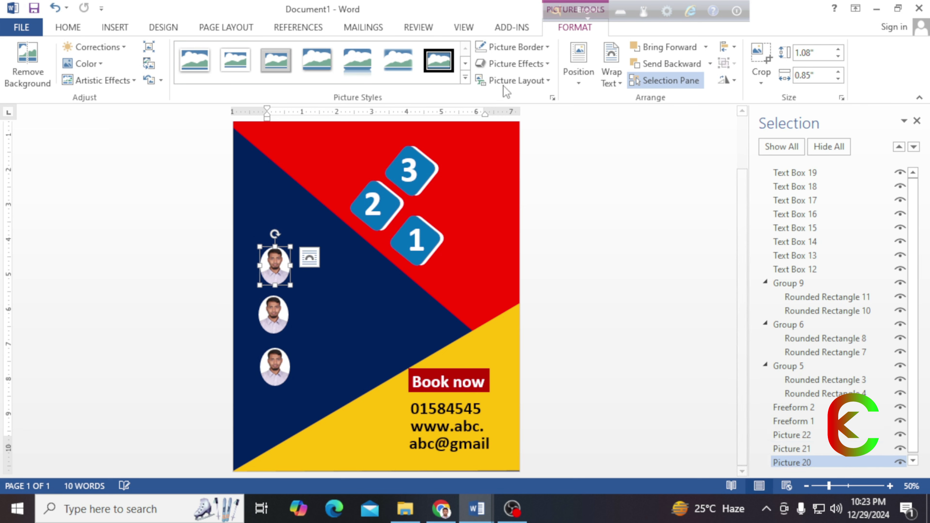
click(510, 65)
click(527, 49)
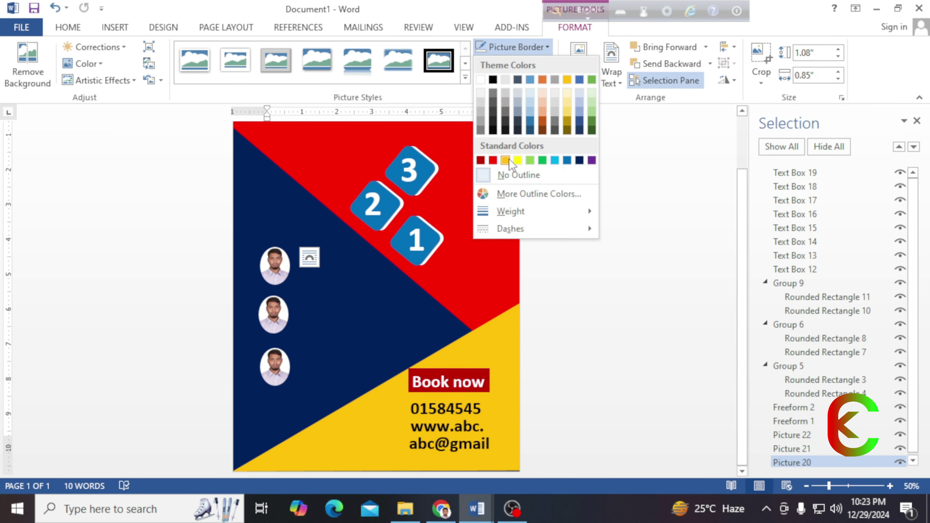
click(519, 160)
click(536, 46)
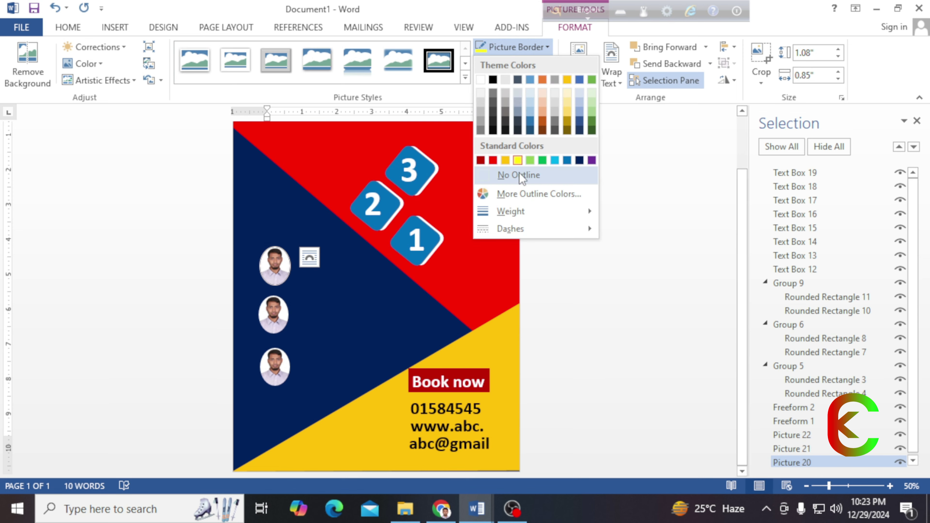
mouse_move(513, 210)
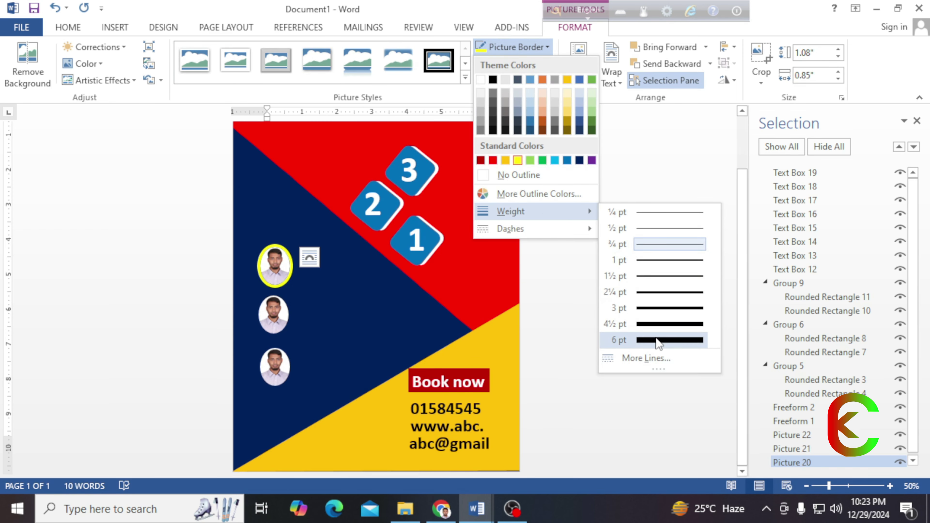
click(656, 339)
Delete the two borderless portrait copies below the yellow-bordered one.
click(270, 321)
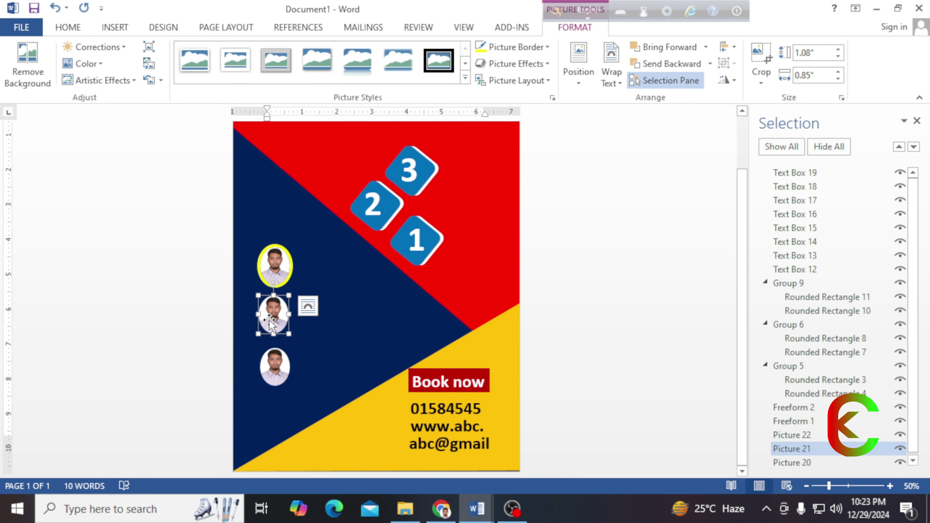
key(Delete)
click(269, 392)
key(Delete)
Copy the yellow-bordered portrait twice below itself to form a column of three.
click(275, 285)
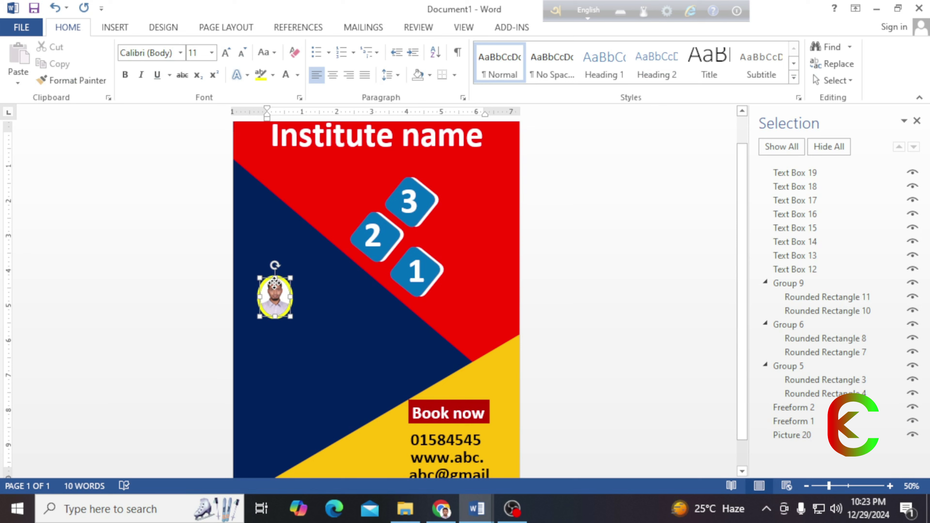
drag(275, 285, 273, 388)
scroll(500, 392, down, 1)
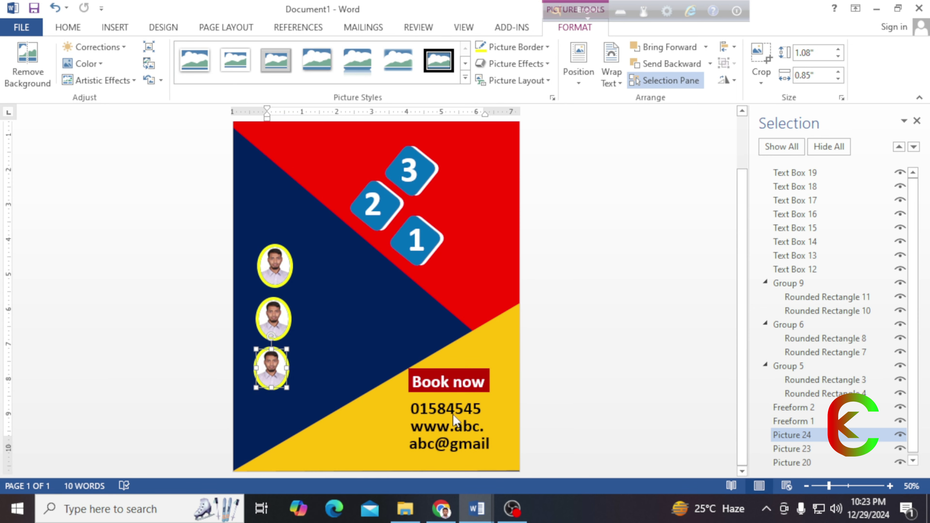
click(466, 421)
drag(470, 416, 356, 248)
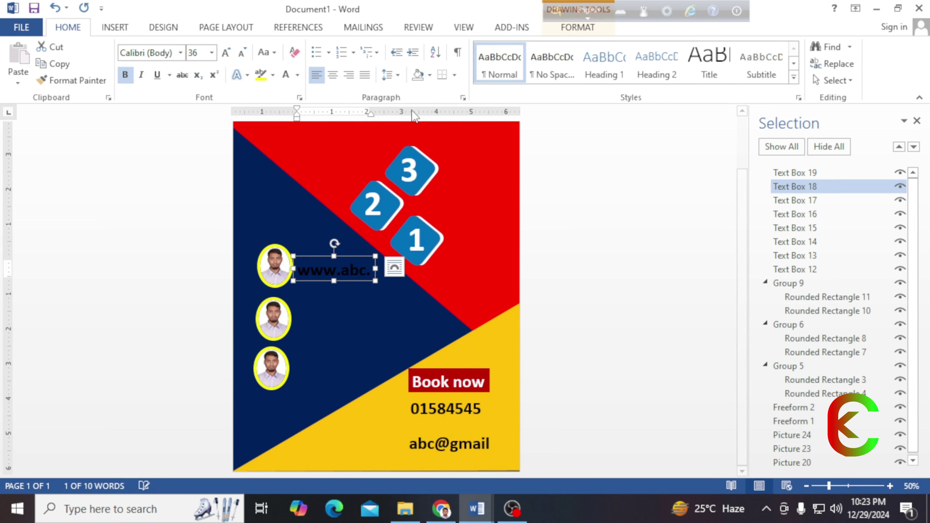
click(288, 76)
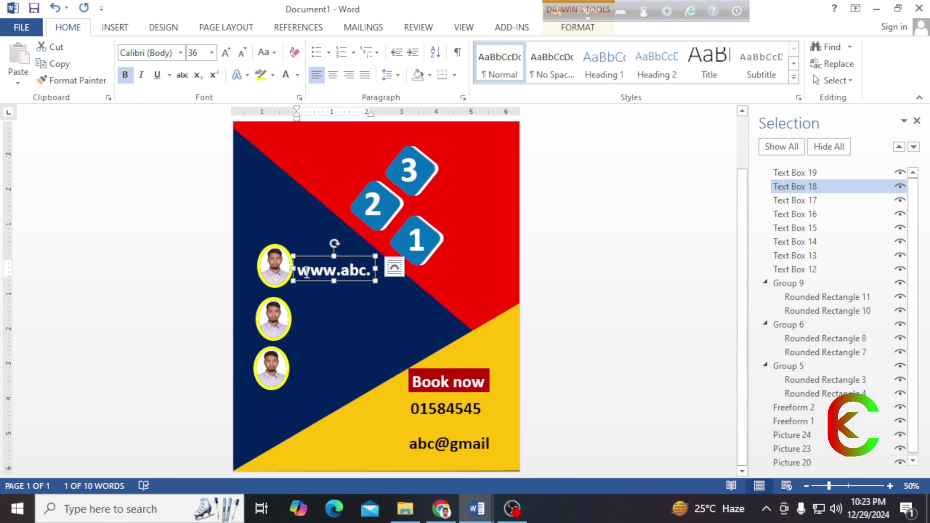
Replace the moved box's text with "Post name", widen the box, and shift it slightly down on the navy area.
drag(299, 270, 375, 273)
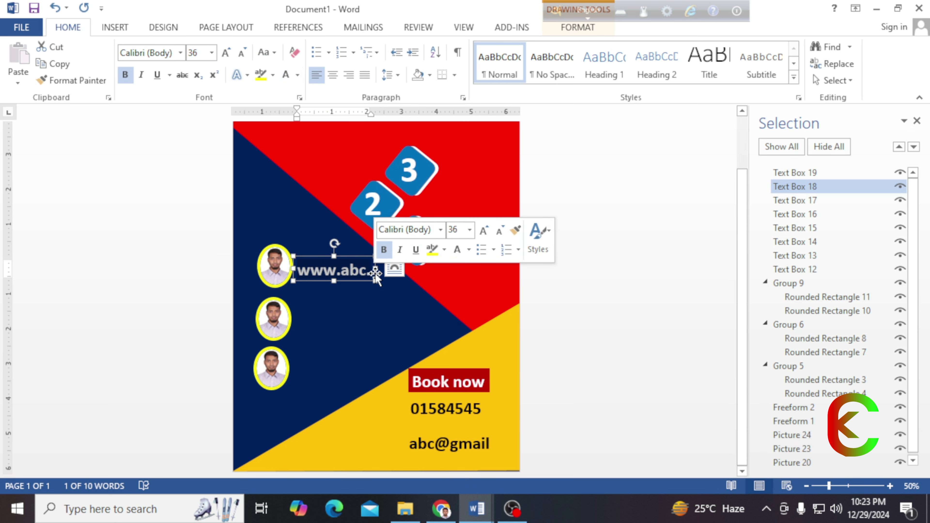
text(pos)
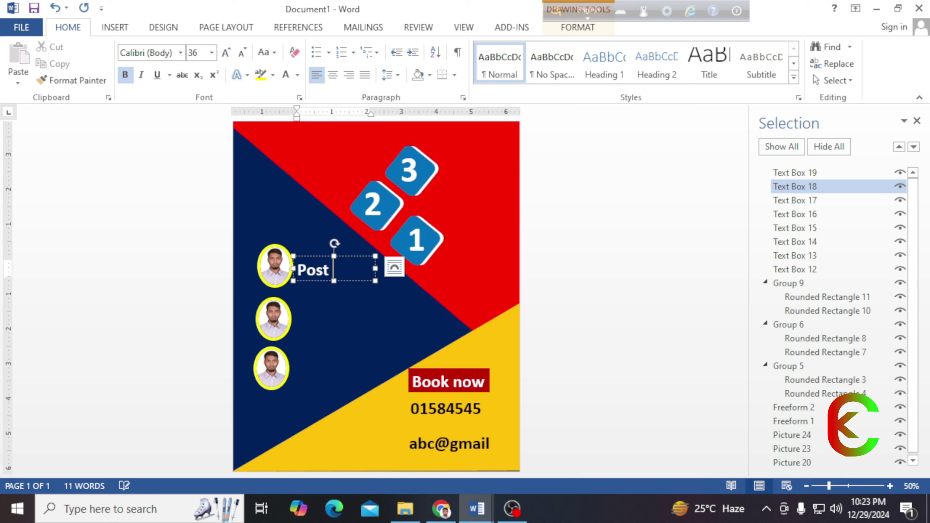
drag(374, 270, 406, 271)
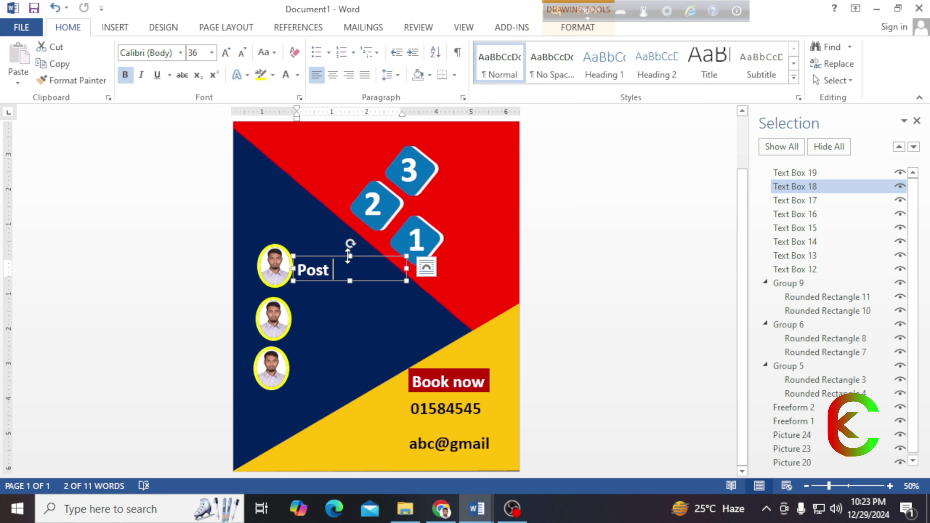
drag(341, 255, 345, 289)
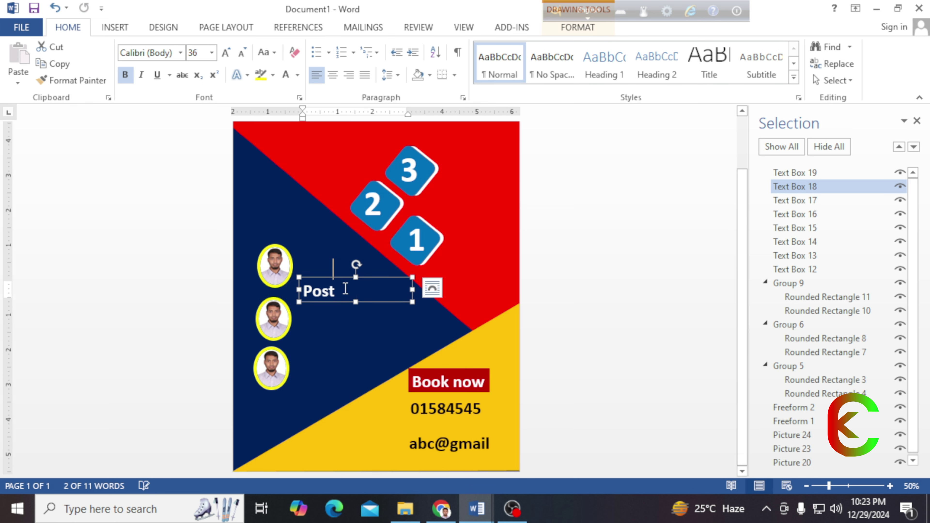
click(335, 271)
scroll(332, 267, up, 2)
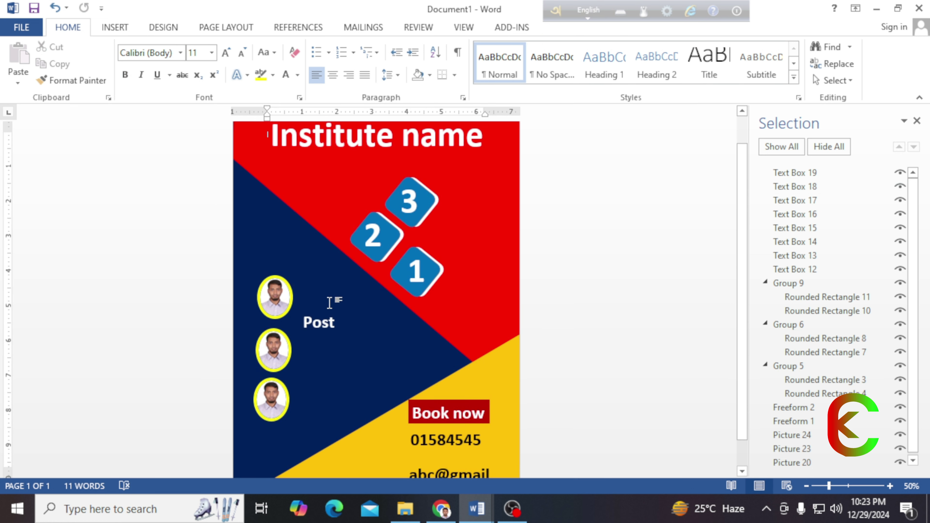
click(329, 322)
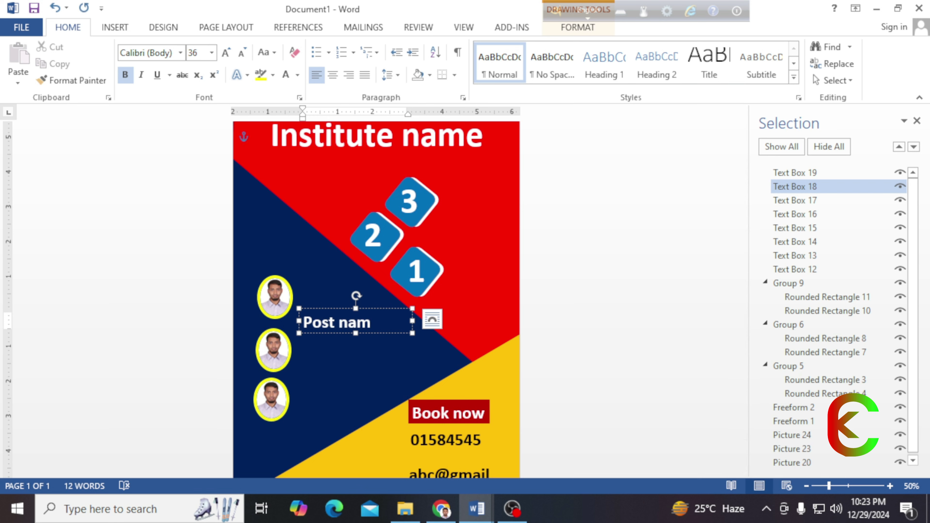
Align the "Post name" box with the top portrait, copy it beside the two lower portraits, and close the Selection pane.
drag(370, 308, 366, 385)
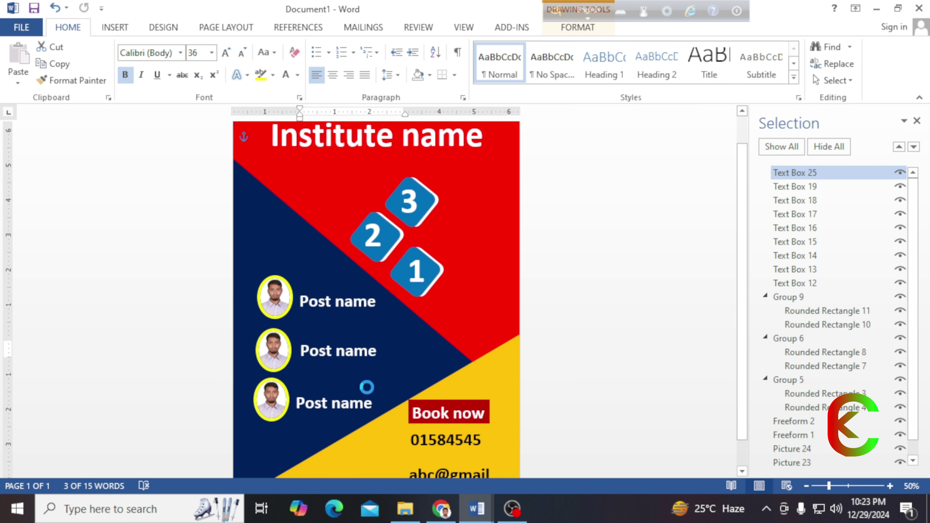
ctrl+scroll(448, 301, up, 3)
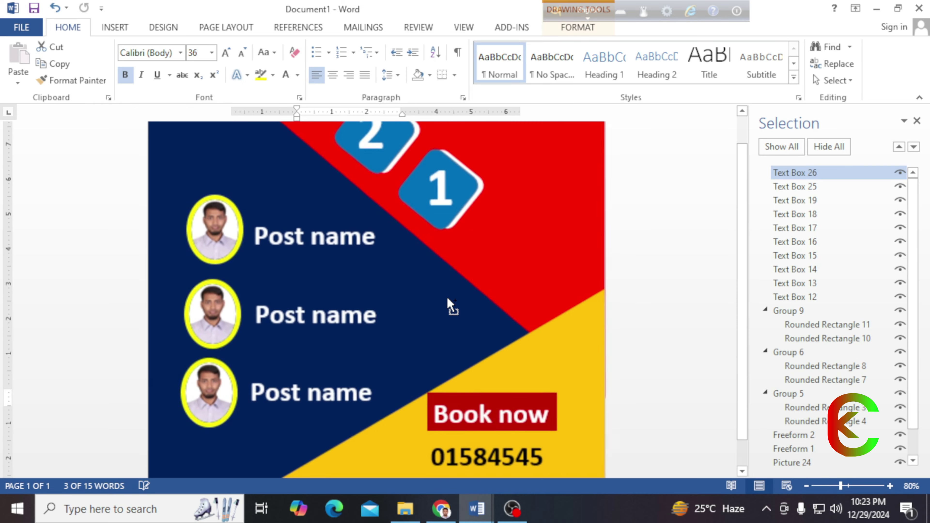
ctrl+scroll(448, 304, down, 4)
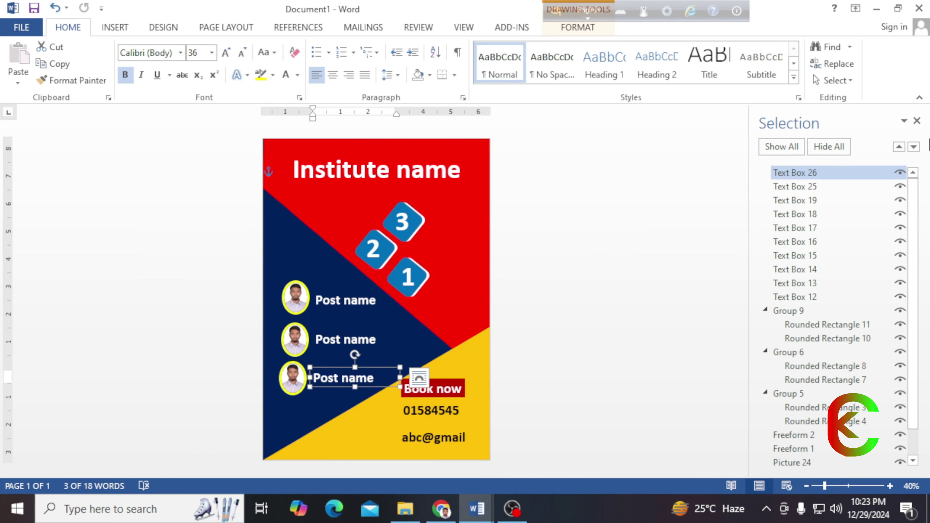
click(917, 121)
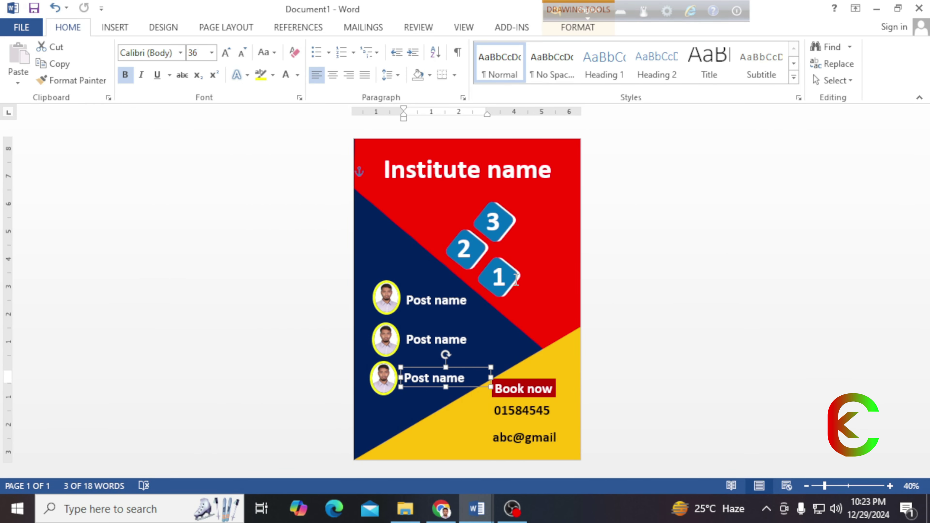
click(426, 304)
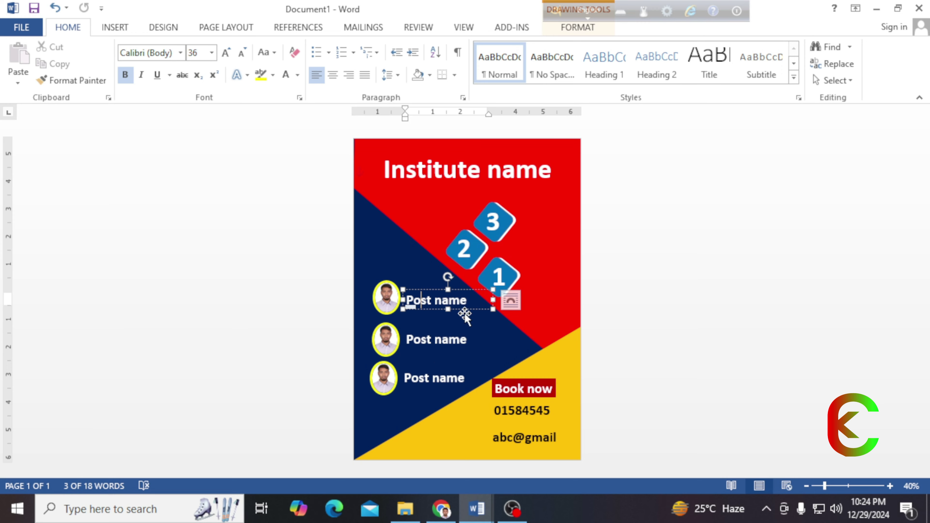
click(661, 280)
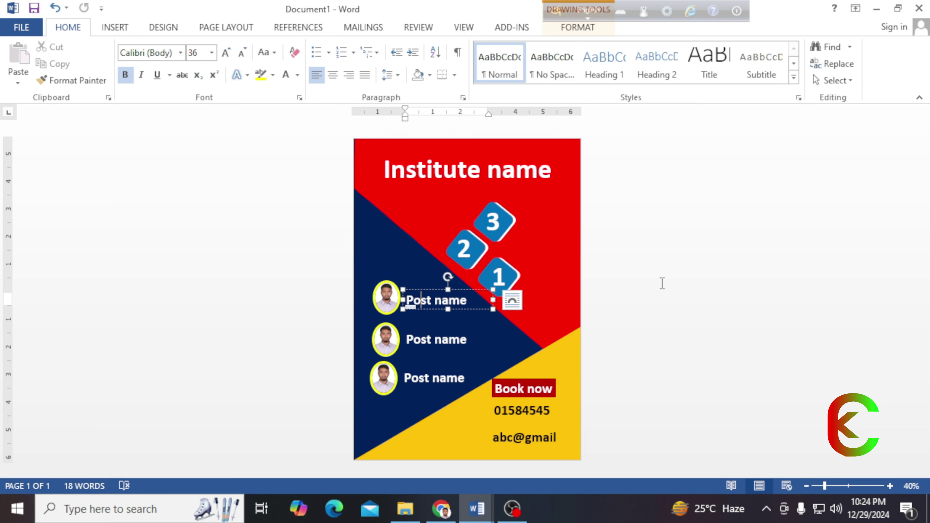
click(447, 309)
drag(498, 402, 506, 426)
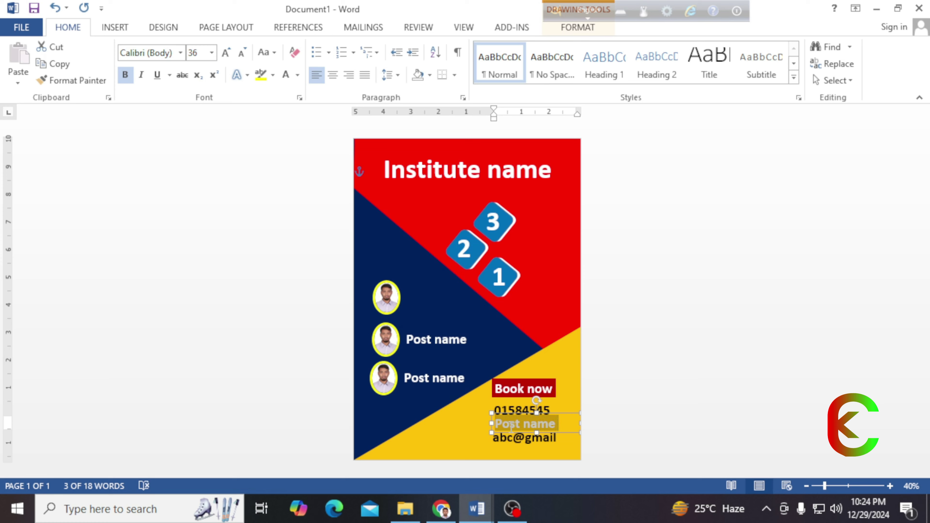
text(www.)
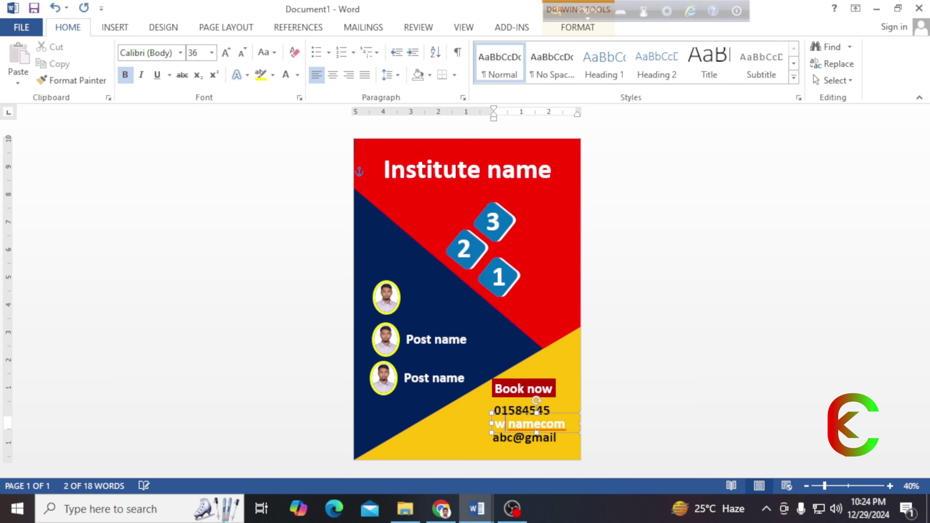
text(abc)
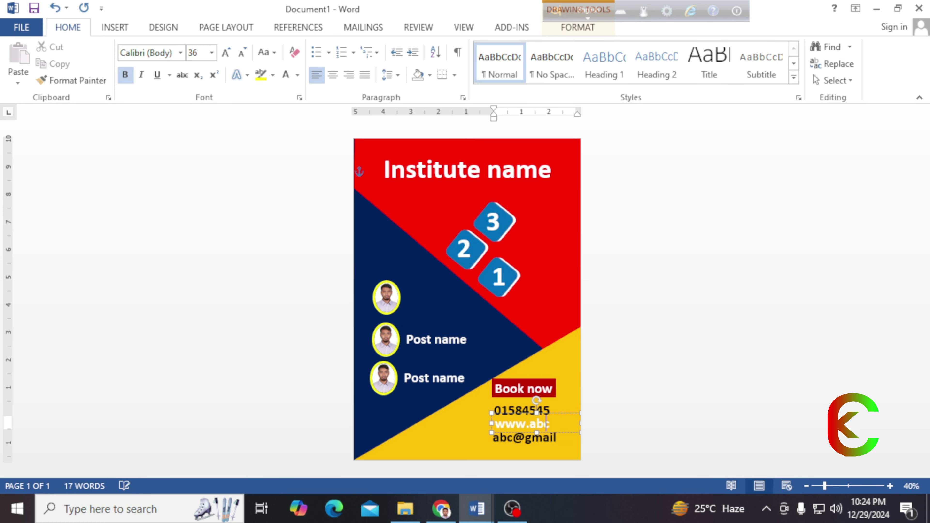